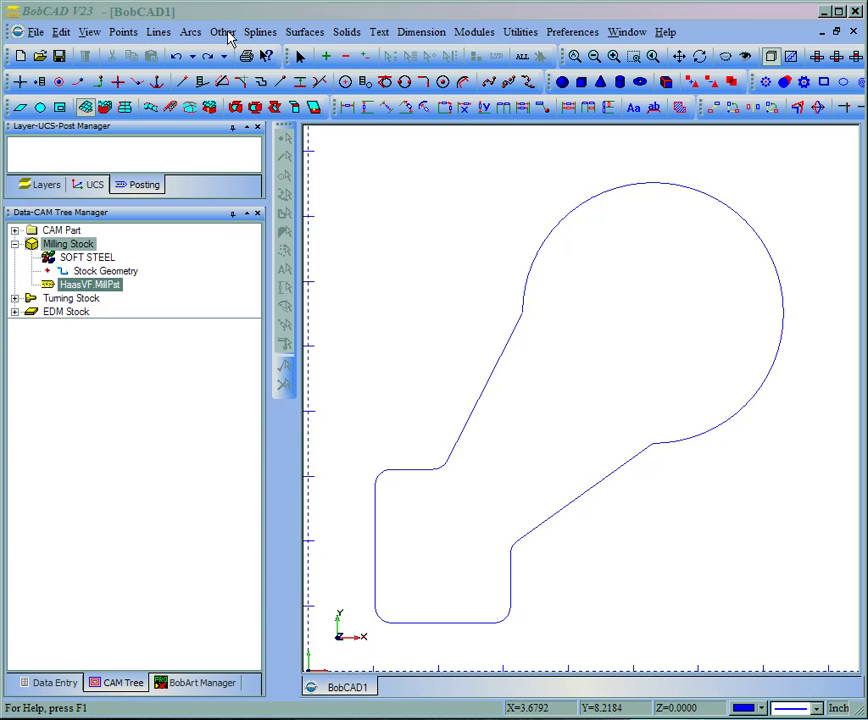
- Chain the window-picked keyhole outline as a clockwise contour starting on its longest entity
{"action": "left_click", "coordinate": [223, 32]}
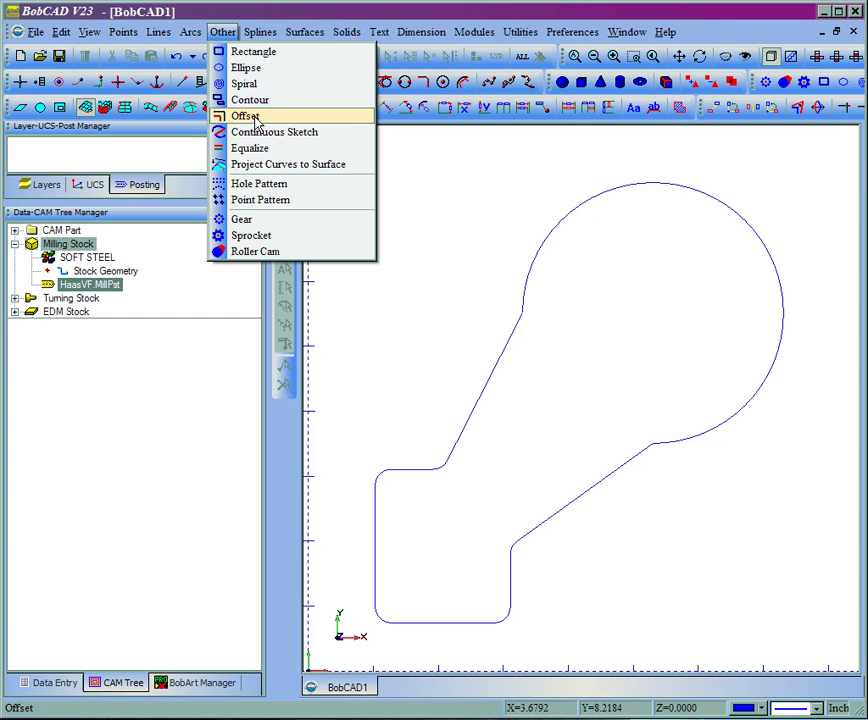
{"action": "left_click", "coordinate": [248, 100]}
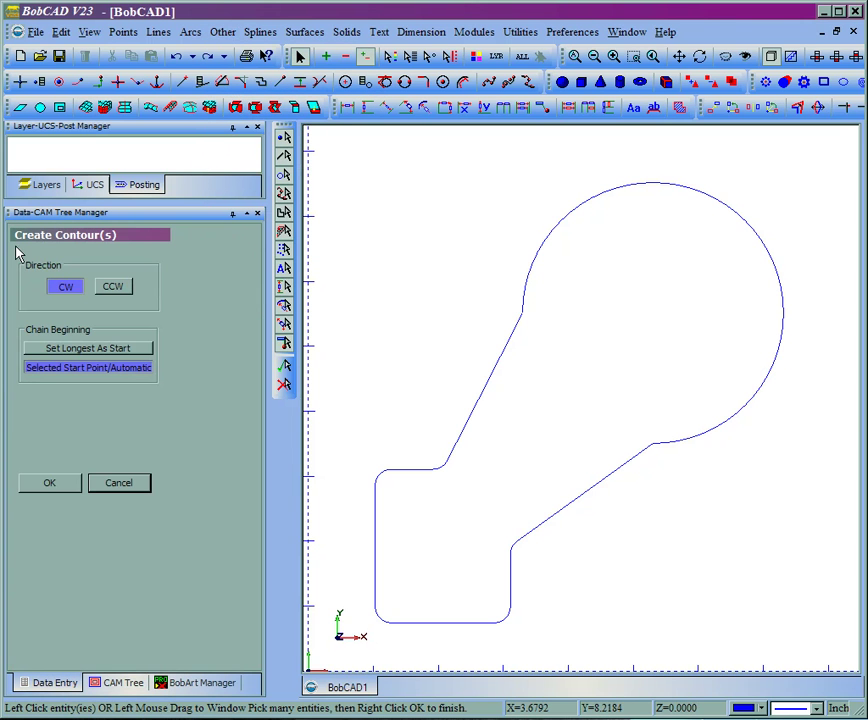
{"action": "left_click", "coordinate": [114, 288]}
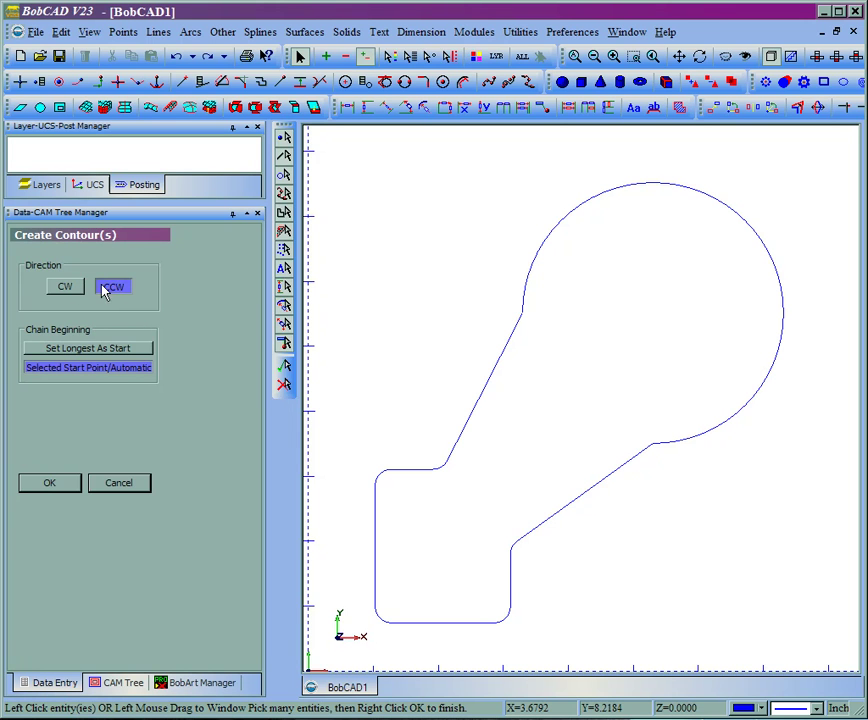
{"action": "left_click", "coordinate": [62, 289]}
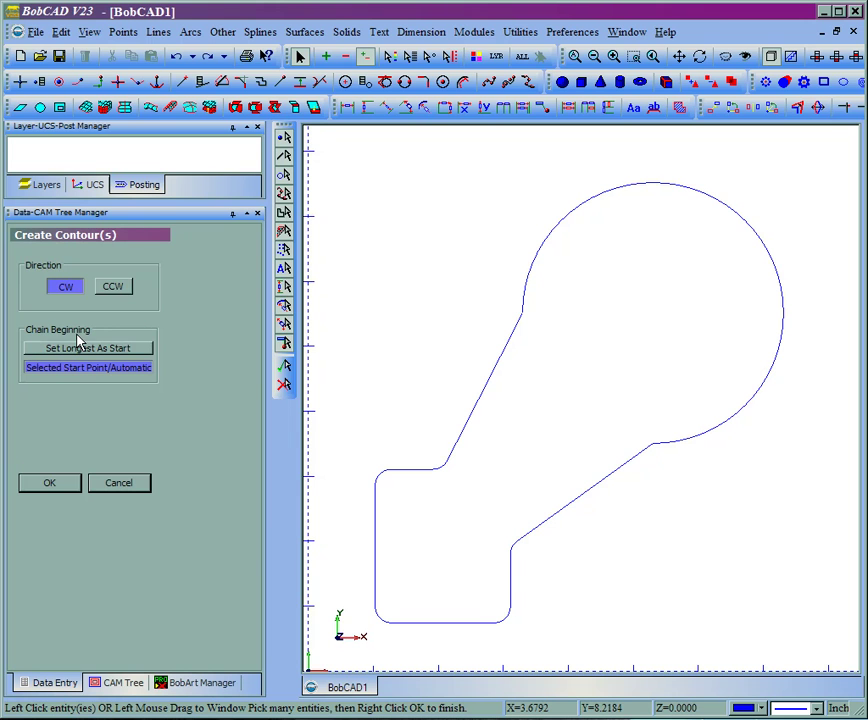
{"action": "left_click", "coordinate": [100, 349]}
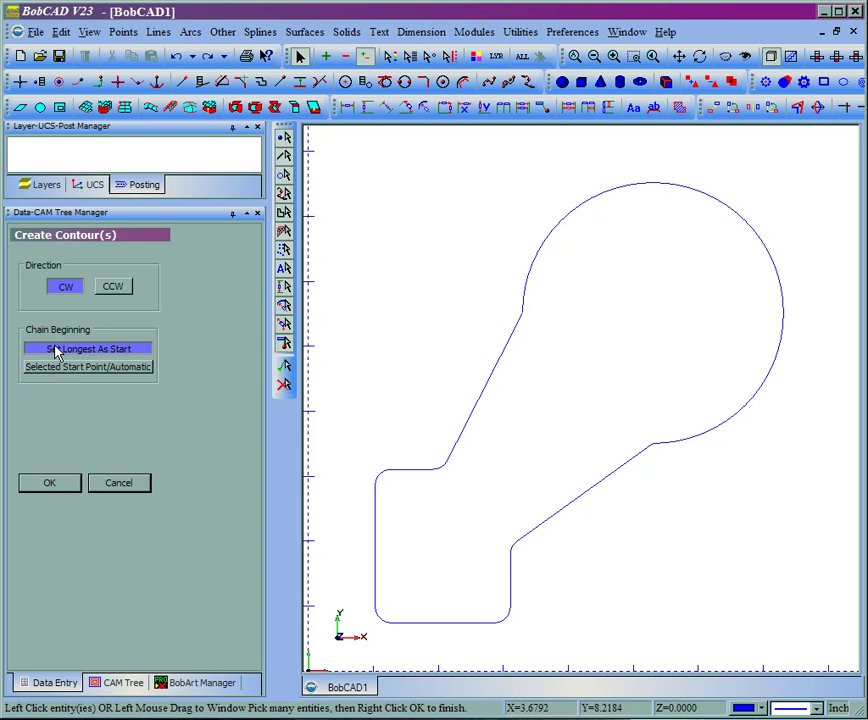
{"action": "left_click_drag", "start_coordinate": [340, 154], "coordinate": [786, 654]}
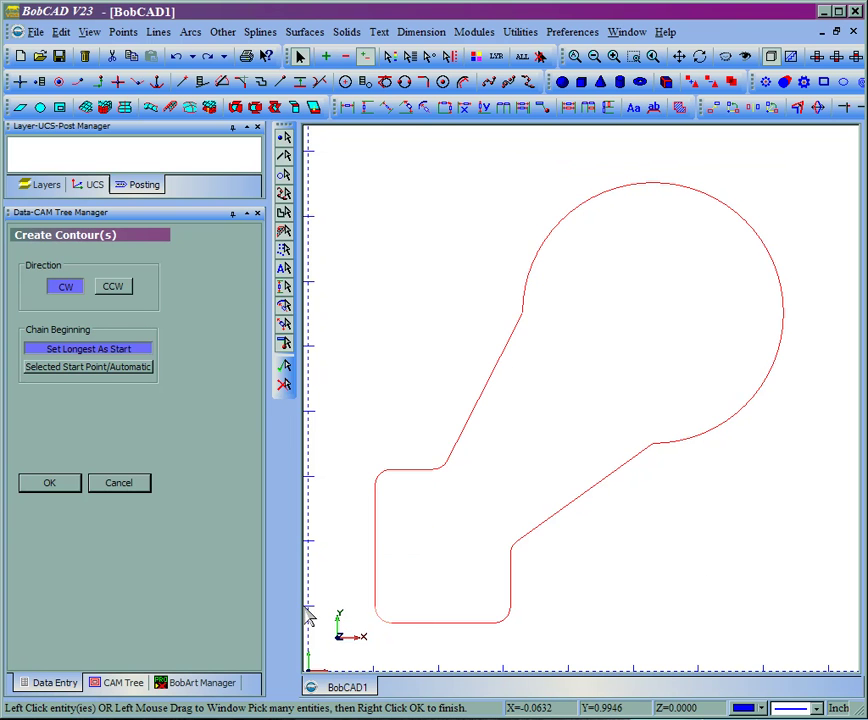
{"action": "left_click", "coordinate": [47, 486]}
{"action": "left_click", "coordinate": [522, 309]}
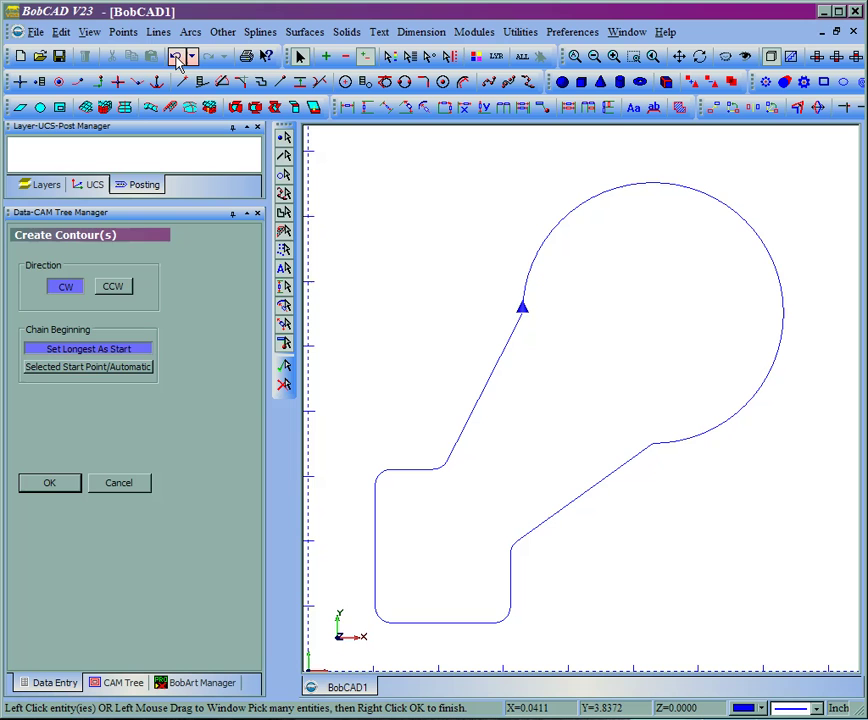
- Switch contours to a selected start point and chain the outline from the upper-left fillet corner
{"action": "left_click", "coordinate": [50, 370]}
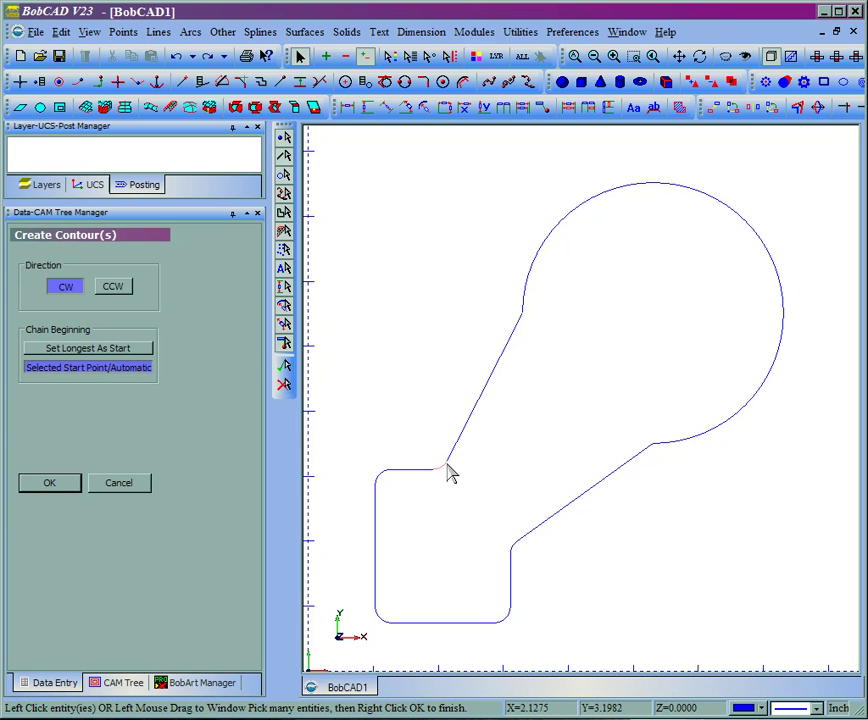
{"action": "left_click", "coordinate": [450, 474]}
{"action": "left_click", "coordinate": [48, 487]}
{"action": "left_click", "coordinate": [453, 463]}
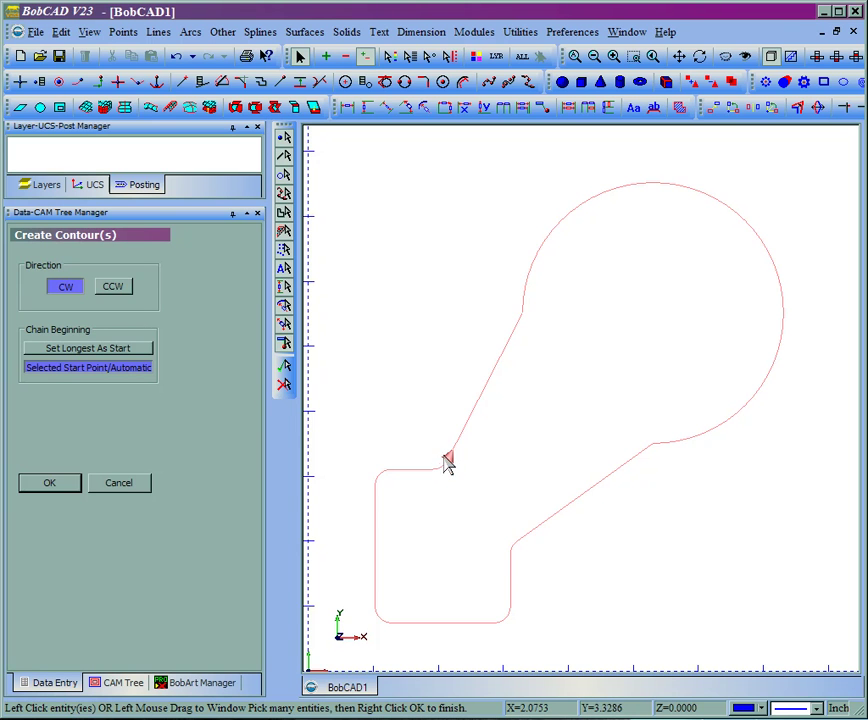
{"action": "right_click", "coordinate": [450, 470]}
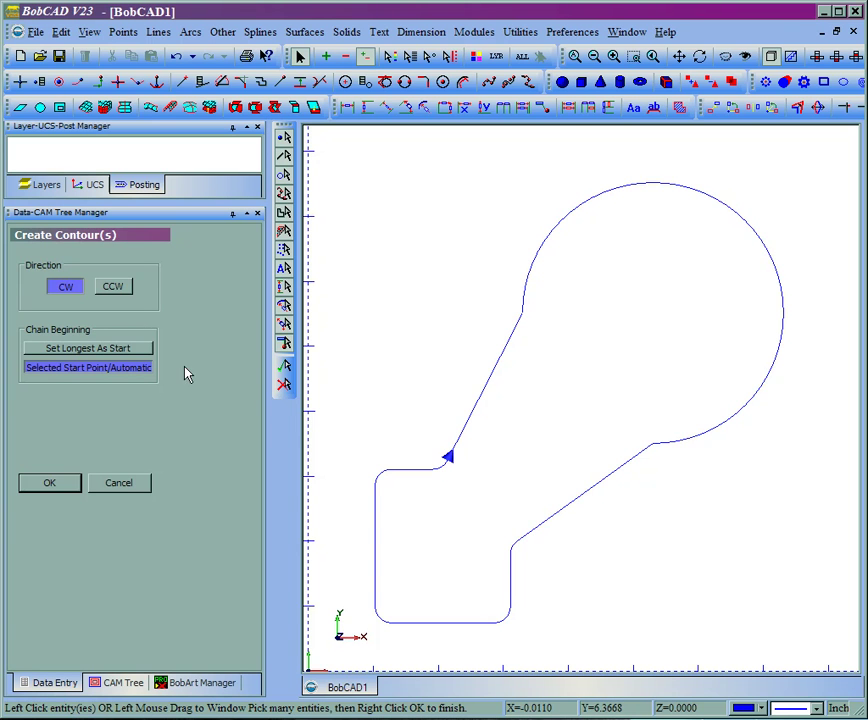
- Retry start-point picks on the fillet corner and slanted line, then undo the last chain
{"action": "left_click", "coordinate": [452, 470]}
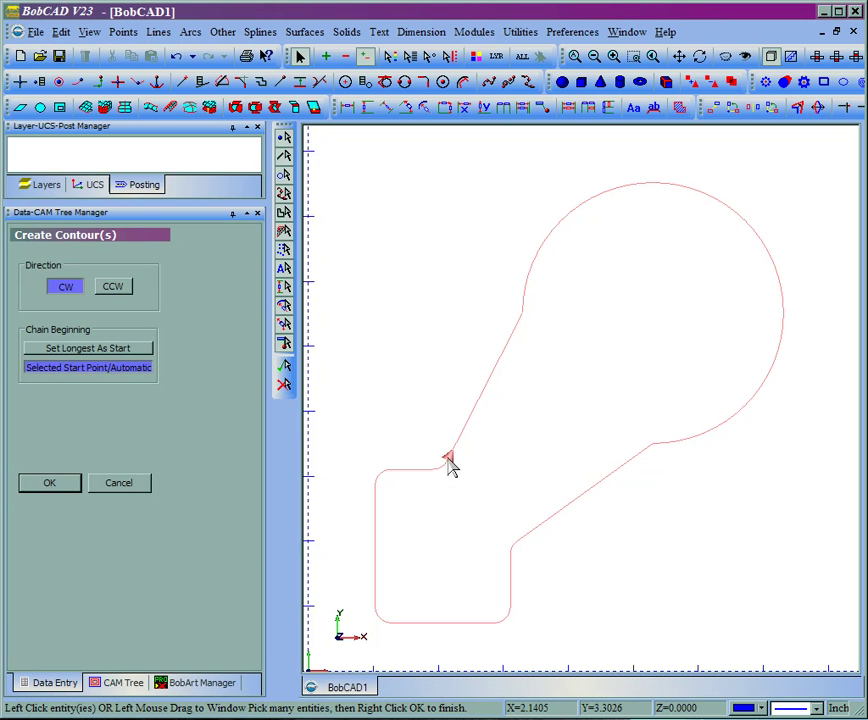
{"action": "right_click", "coordinate": [450, 460]}
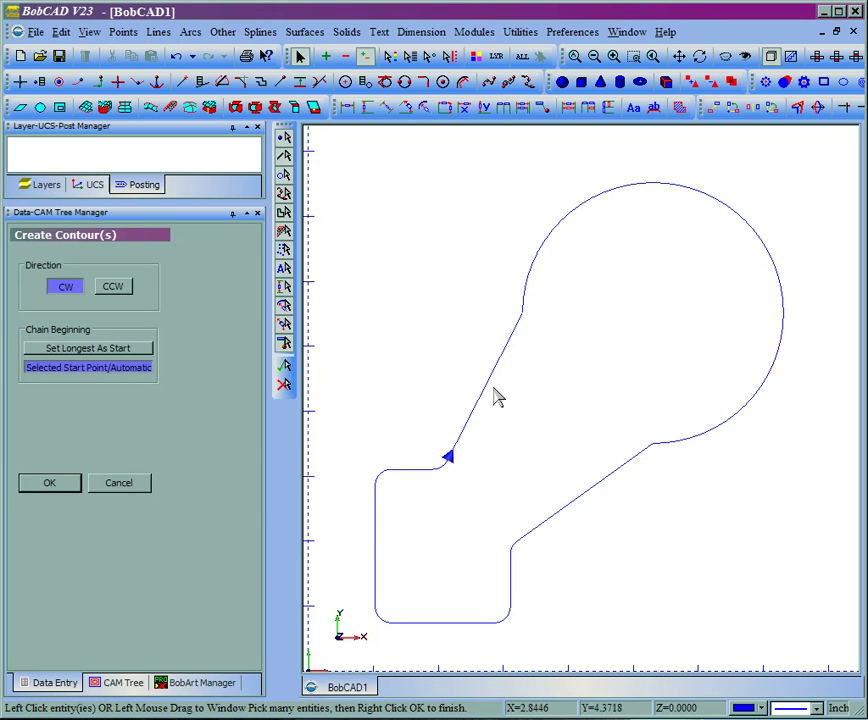
{"action": "left_click", "coordinate": [482, 402]}
{"action": "right_click", "coordinate": [484, 404]}
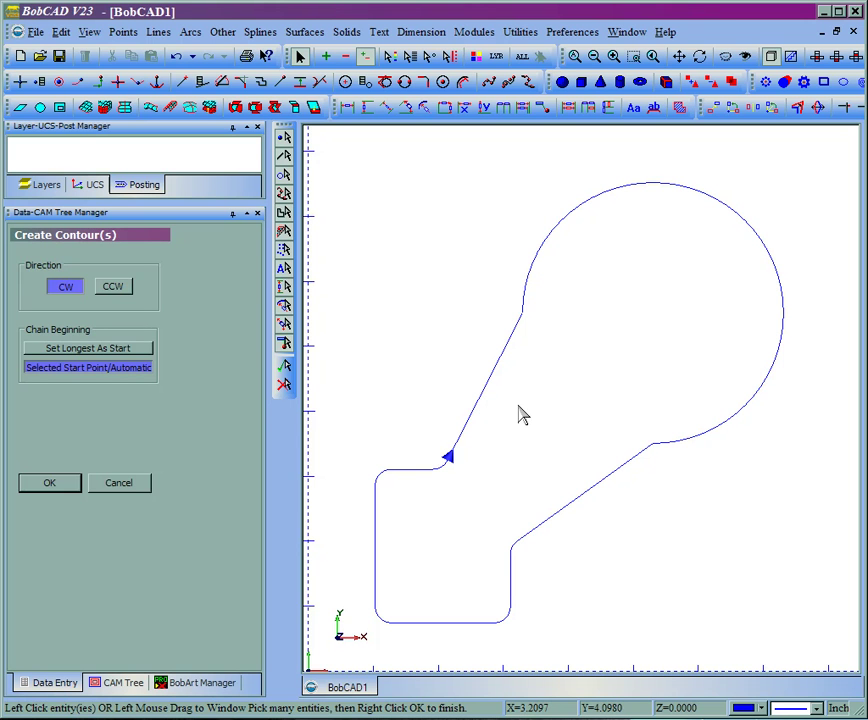
{"action": "left_click", "coordinate": [486, 393]}
{"action": "right_click", "coordinate": [484, 393]}
{"action": "left_click", "coordinate": [177, 57]}
{"action": "left_click", "coordinate": [491, 387]}
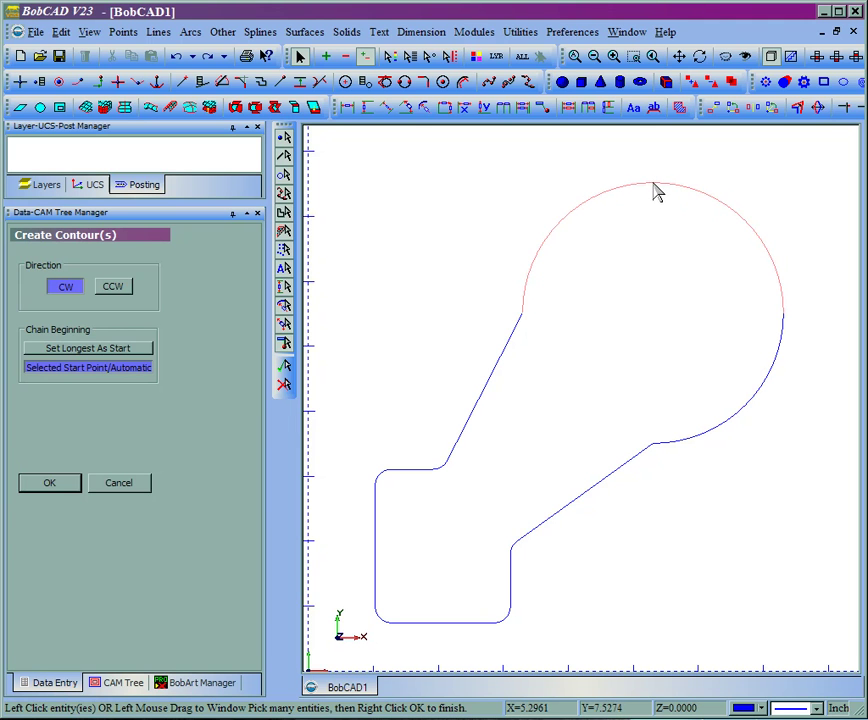
- Break the keyhole's large head arc into two pieces at its top point using Break > Screen
{"action": "left_click", "coordinate": [524, 31]}
{"action": "mouse_move", "coordinate": [523, 139]}
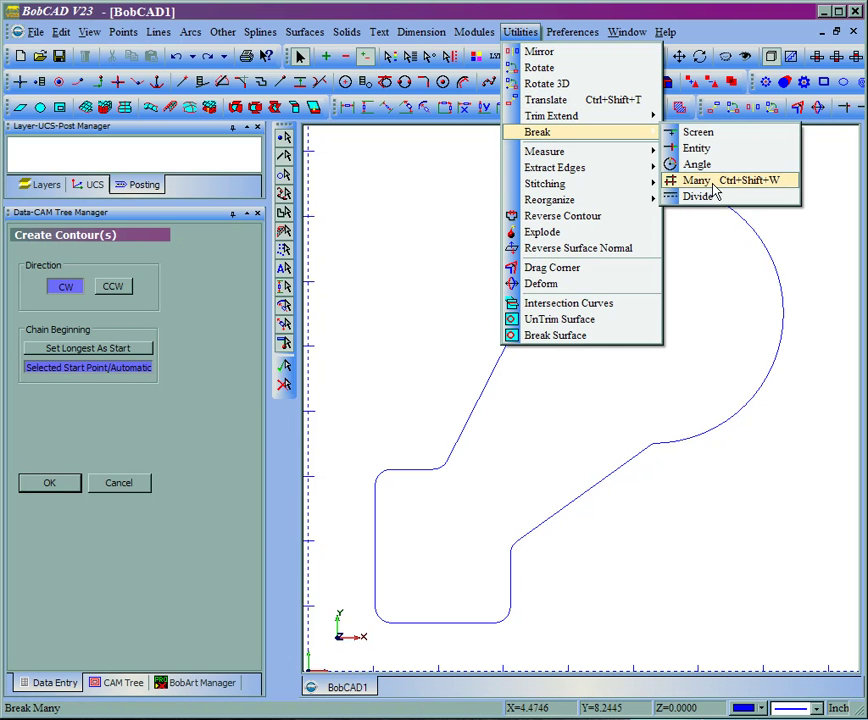
{"action": "left_click", "coordinate": [714, 140]}
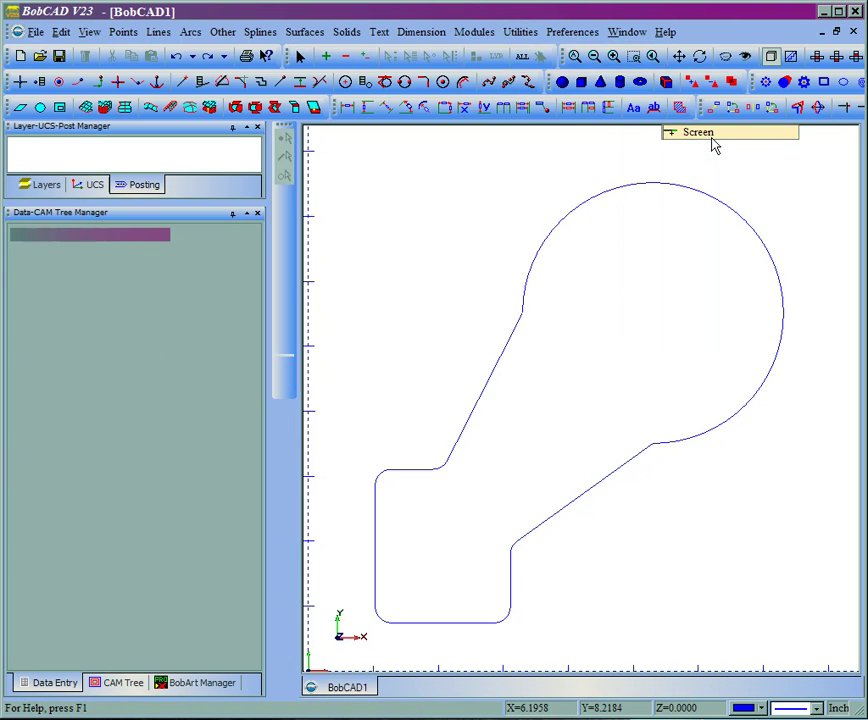
{"action": "left_click", "coordinate": [662, 191]}
{"action": "left_click", "coordinate": [661, 192]}
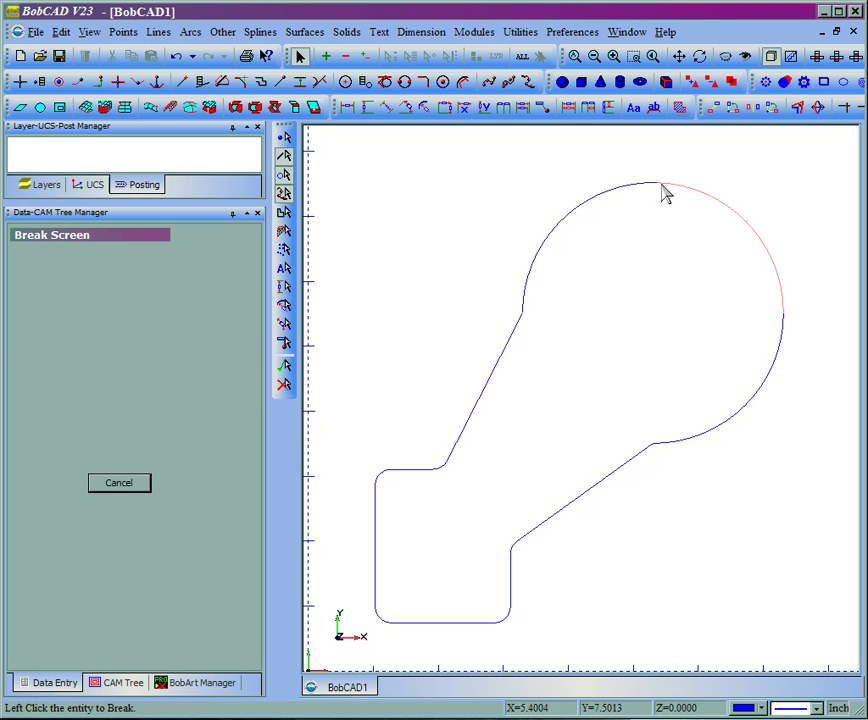
{"action": "left_click", "coordinate": [223, 31]}
- Chain a contour starting at the head arc's top break point, then undo it
{"action": "left_click", "coordinate": [250, 100]}
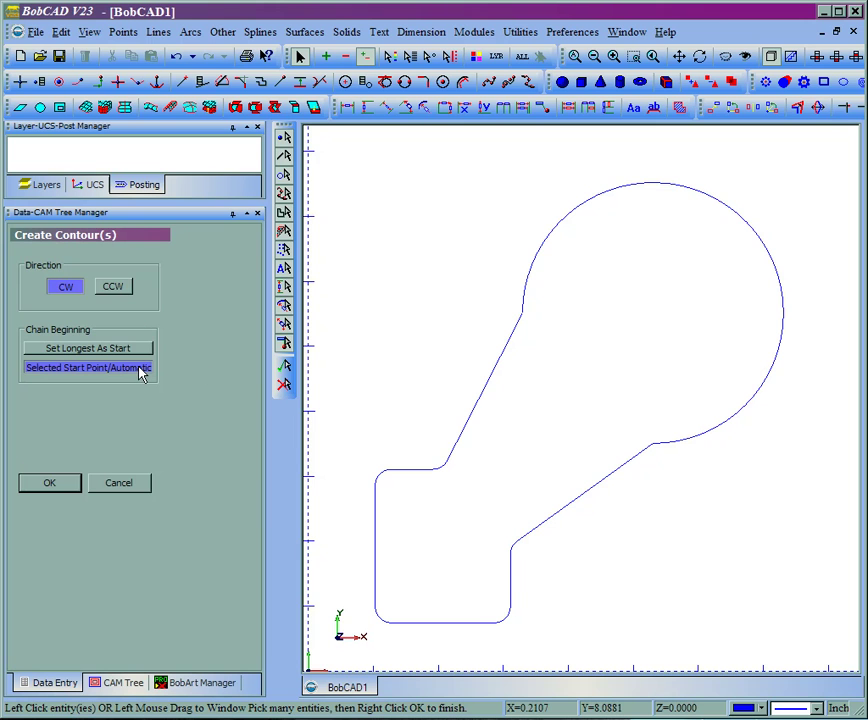
{"action": "left_click", "coordinate": [652, 193]}
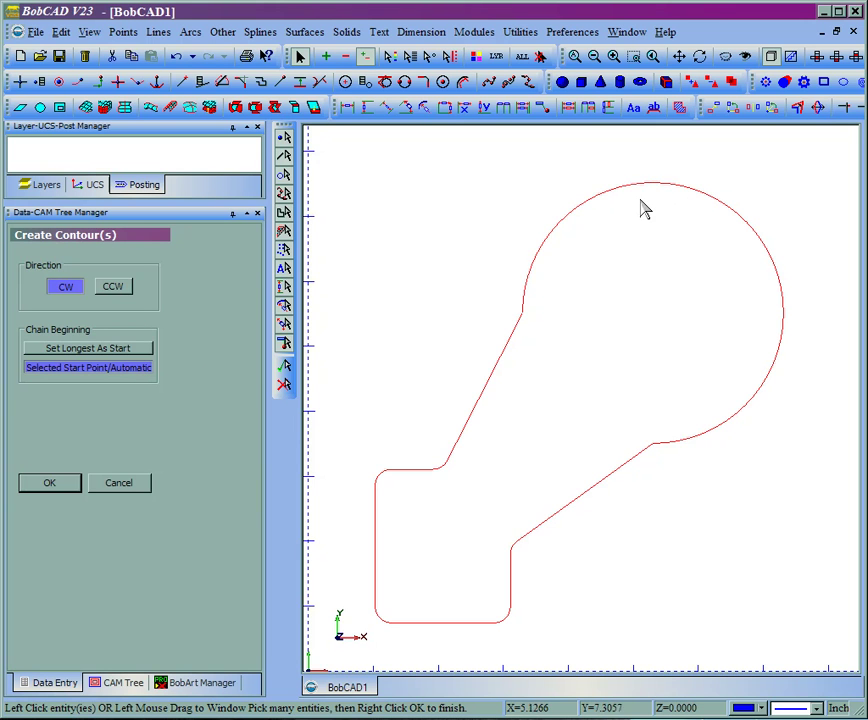
{"action": "left_click", "coordinate": [44, 485]}
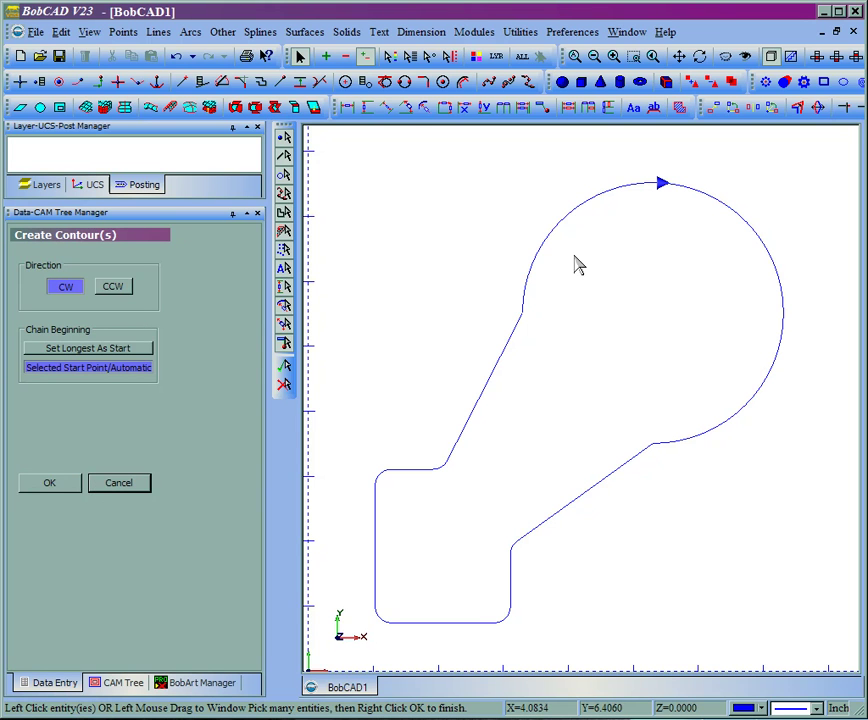
{"action": "left_click", "coordinate": [176, 57]}
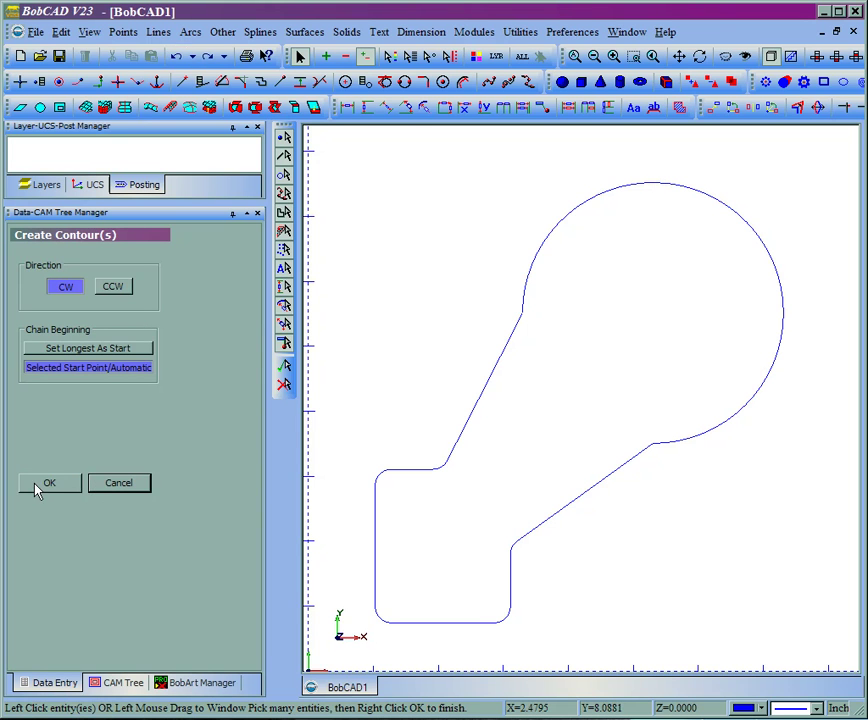
- Cancel contour creation and place an Arc Center point at the circle's centre
{"action": "left_click", "coordinate": [117, 484]}
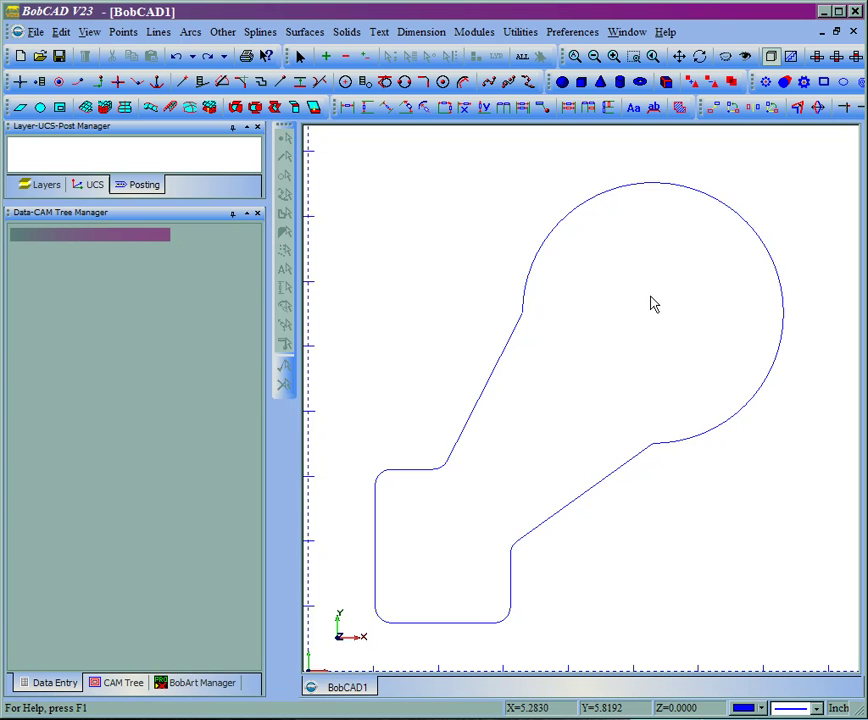
{"action": "left_click", "coordinate": [126, 33]}
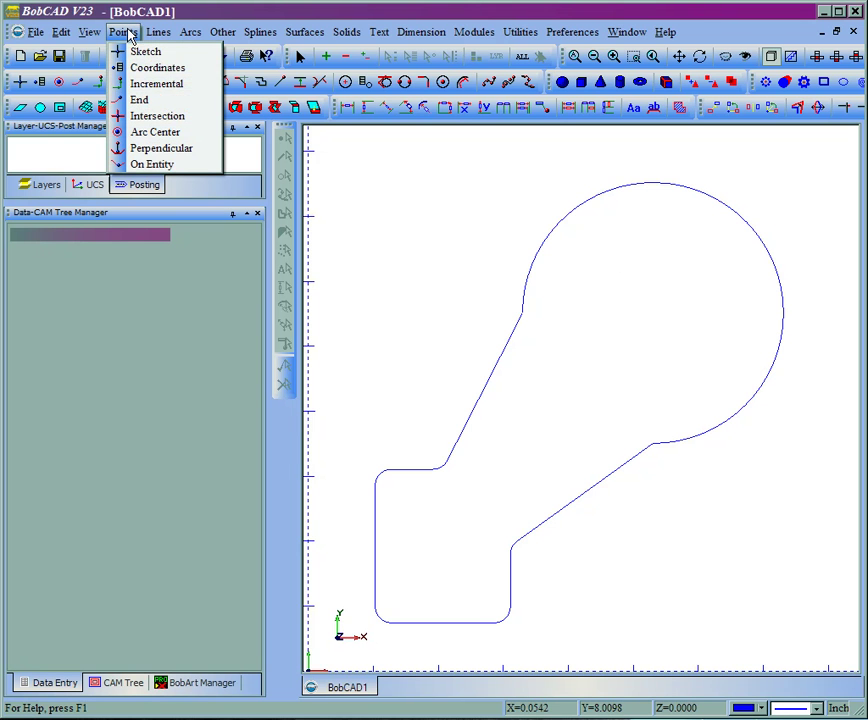
{"action": "left_click", "coordinate": [158, 133]}
{"action": "left_click", "coordinate": [751, 233]}
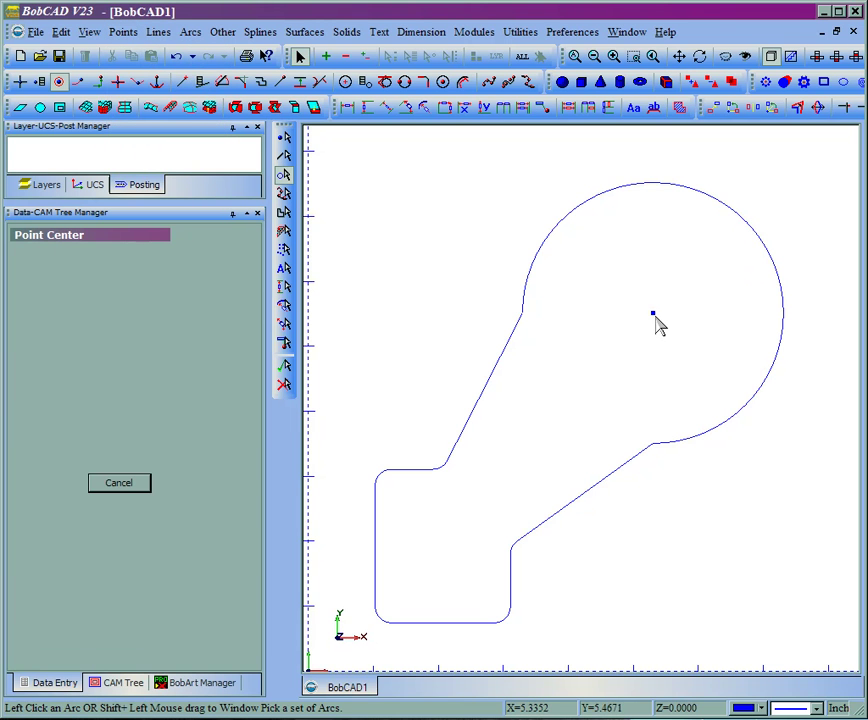
{"action": "left_click", "coordinate": [106, 680]}
- Add a pocket feature to the Milling Stock and set its start point at the circle's centre
{"action": "right_click", "coordinate": [78, 250]}
{"action": "mouse_move", "coordinate": [132, 275]}
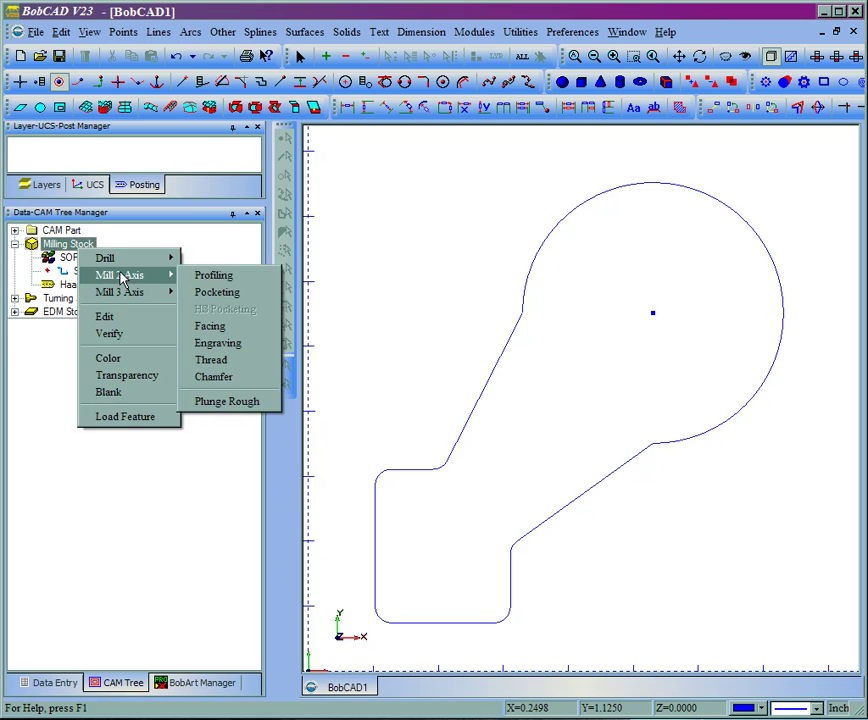
{"action": "left_click", "coordinate": [232, 293]}
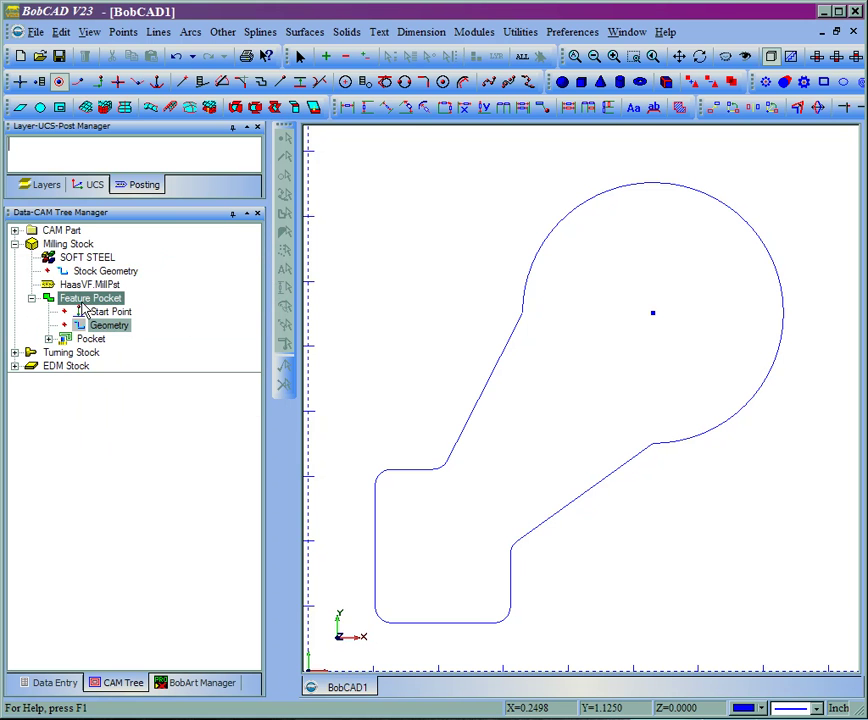
{"action": "right_click", "coordinate": [127, 315]}
{"action": "left_click", "coordinate": [177, 327]}
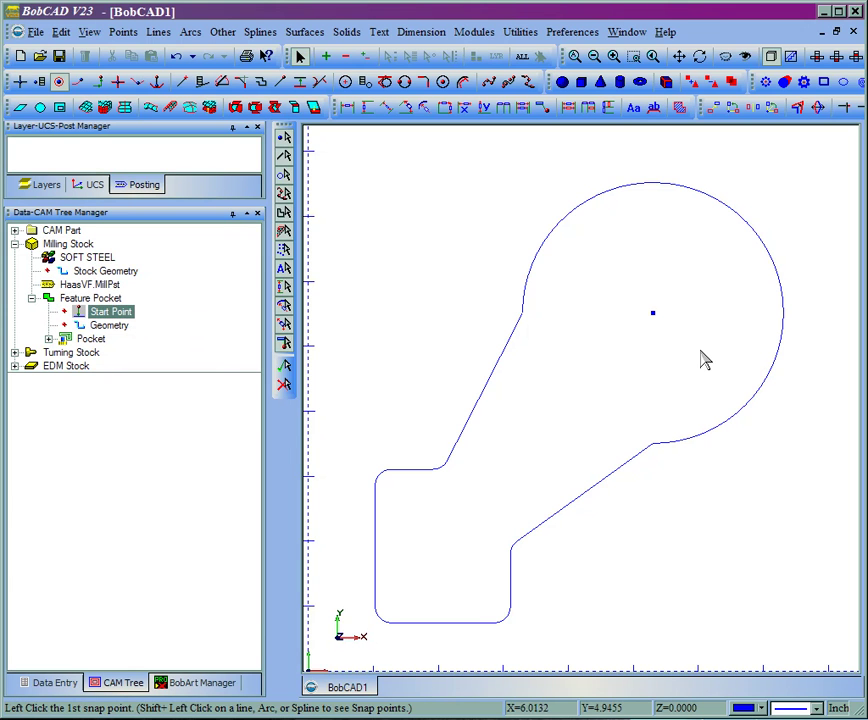
{"action": "left_click", "coordinate": [653, 315]}
- Reselect the whole keyhole outline as the pocket feature's geometry
{"action": "right_click", "coordinate": [113, 335]}
{"action": "left_click", "coordinate": [142, 337]}
{"action": "left_click", "coordinate": [490, 375]}
{"action": "right_click", "coordinate": [405, 323]}
{"action": "left_click", "coordinate": [95, 340]}
{"action": "right_click", "coordinate": [101, 344]}
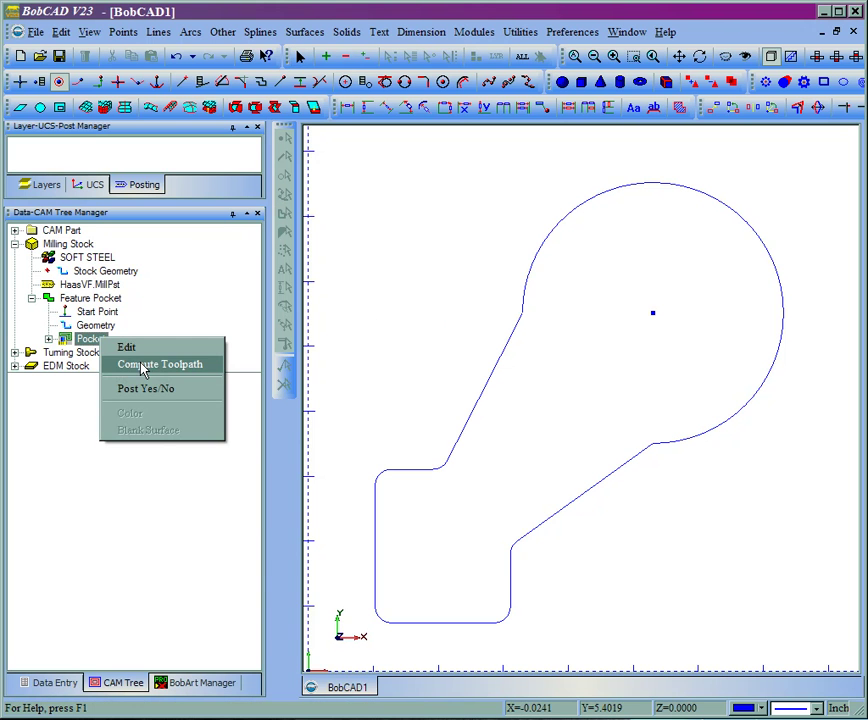
- Compute the pocket toolpath and inspect it, finishing in a fitted top view
{"action": "left_click", "coordinate": [141, 368]}
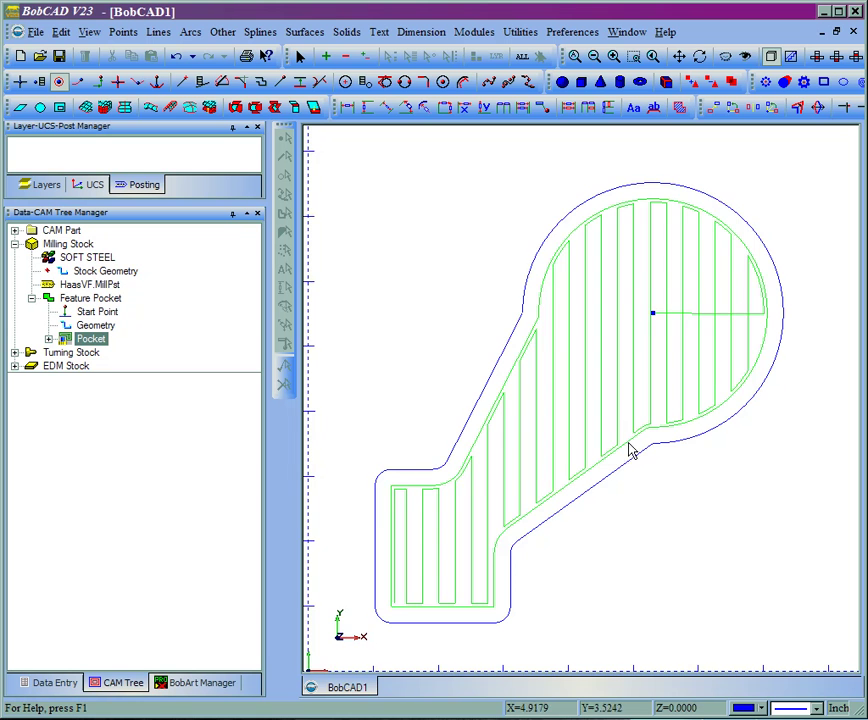
{"action": "middle_click_drag", "start_coordinate": [628, 449], "coordinate": [628, 391]}
{"action": "scroll", "coordinate": [639, 358], "scroll_direction": "up", "scroll_amount": 5}
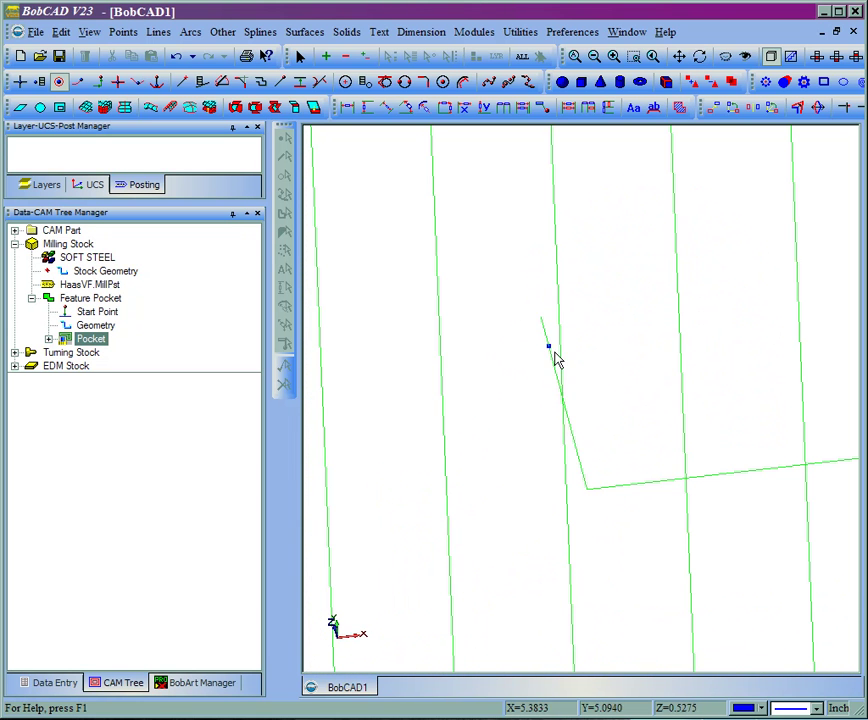
{"action": "scroll", "coordinate": [546, 350], "scroll_direction": "down", "scroll_amount": 5}
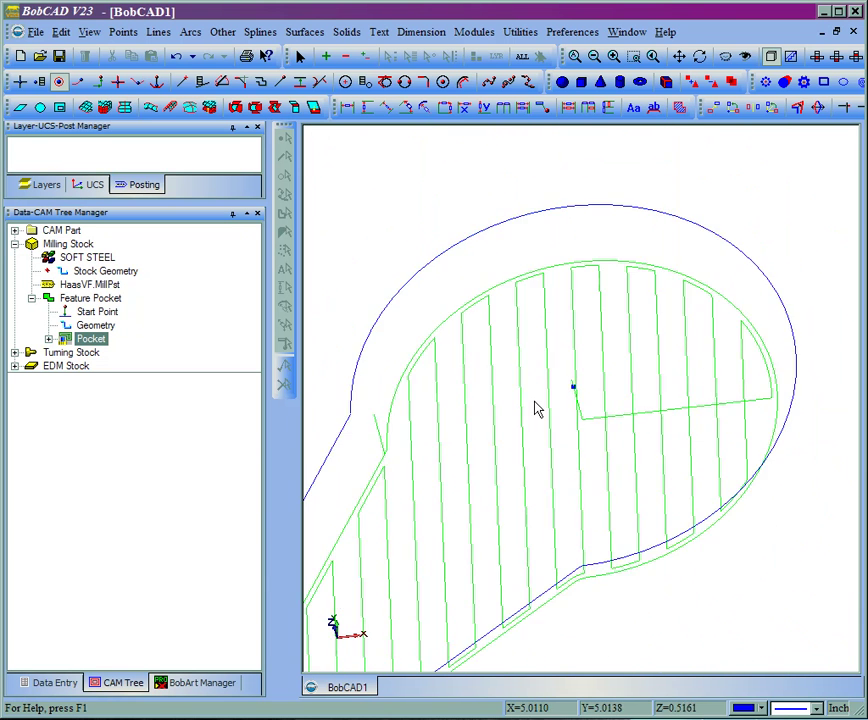
{"action": "left_click", "coordinate": [816, 56]}
{"action": "scroll", "coordinate": [420, 478], "scroll_direction": "down", "scroll_amount": 3}
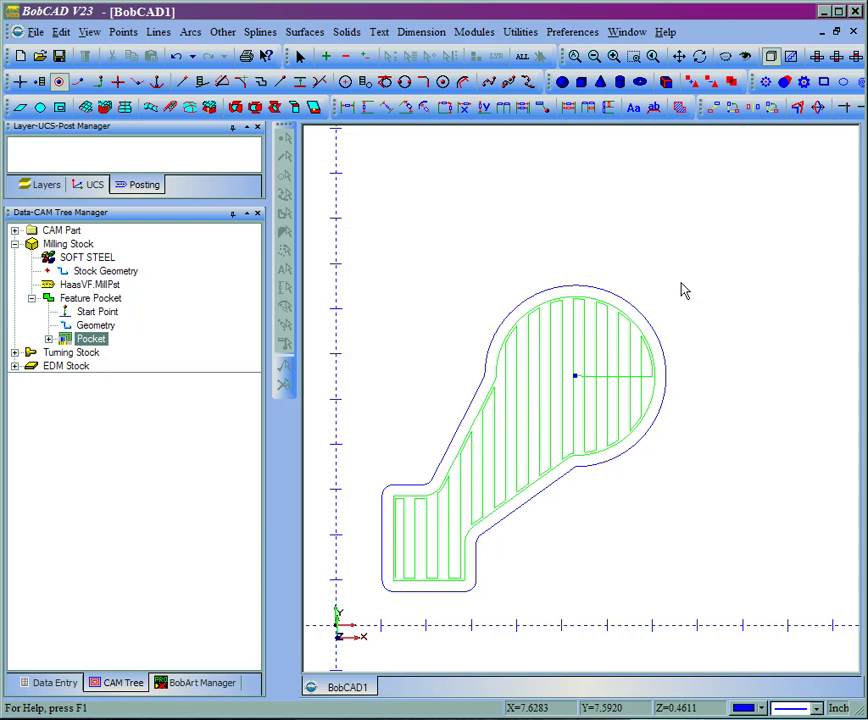
{"action": "left_click", "coordinate": [561, 57]}
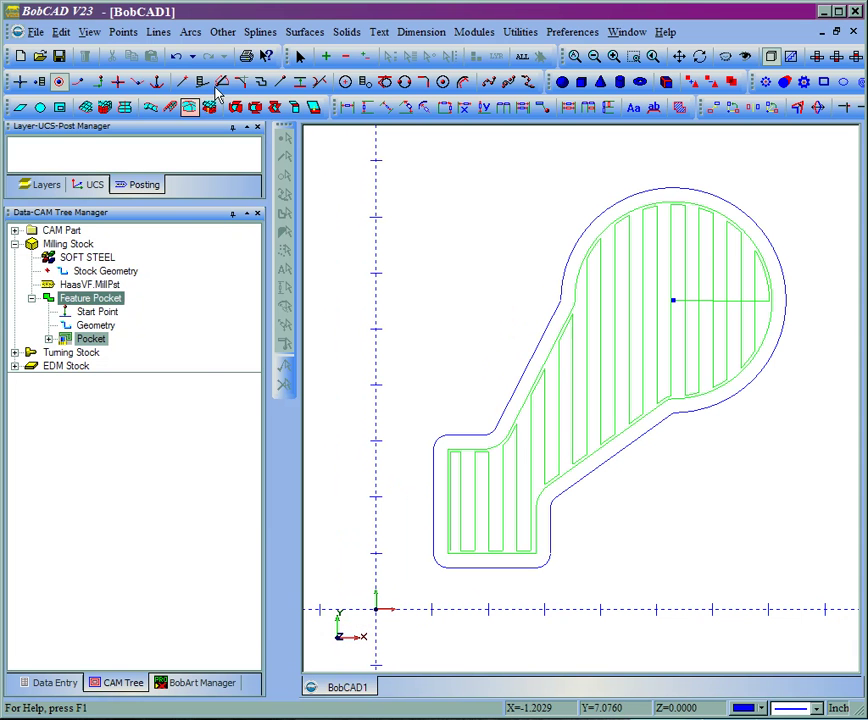
- Delete the pocket feature along with its toolpath
{"action": "right_click", "coordinate": [88, 302]}
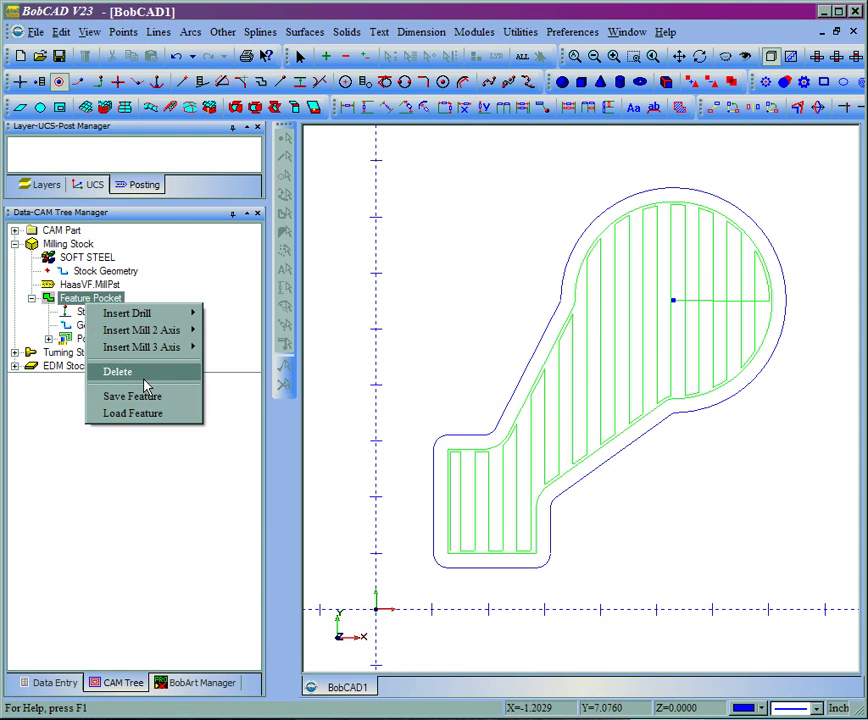
{"action": "left_click", "coordinate": [145, 386]}
{"action": "left_click", "coordinate": [394, 390]}
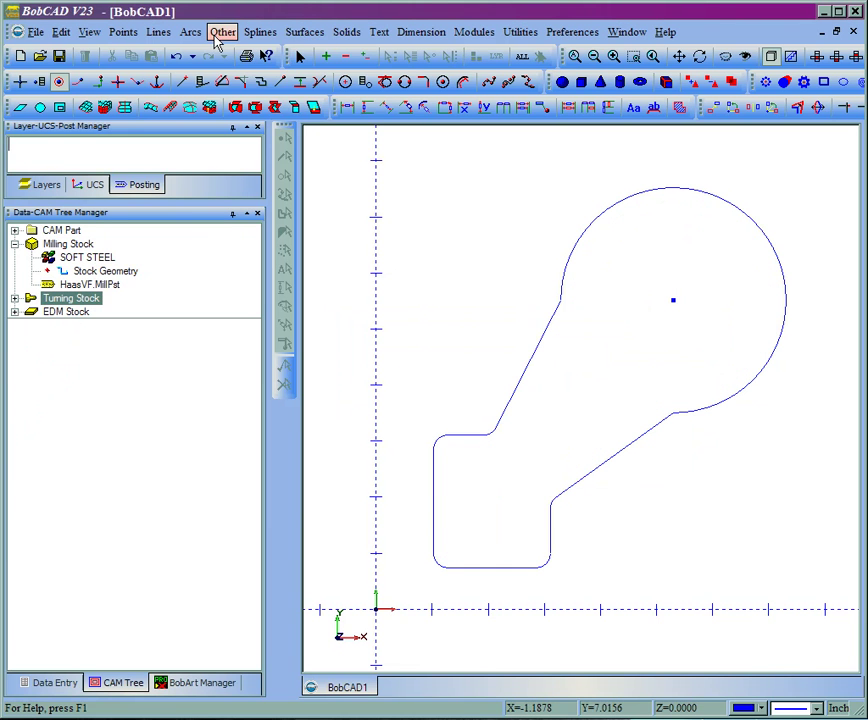
- Chain the keyhole outline as a clockwise contour starting on the left slanted line
{"action": "left_click", "coordinate": [221, 32]}
{"action": "left_click", "coordinate": [249, 100]}
{"action": "left_click", "coordinate": [64, 288]}
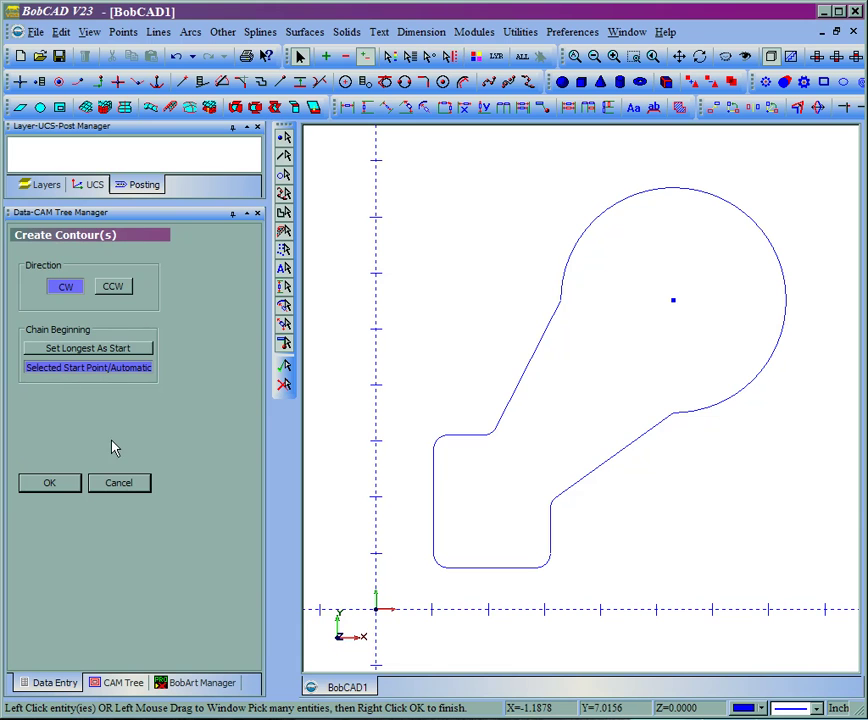
{"action": "left_click", "coordinate": [529, 382]}
{"action": "left_click", "coordinate": [56, 484]}
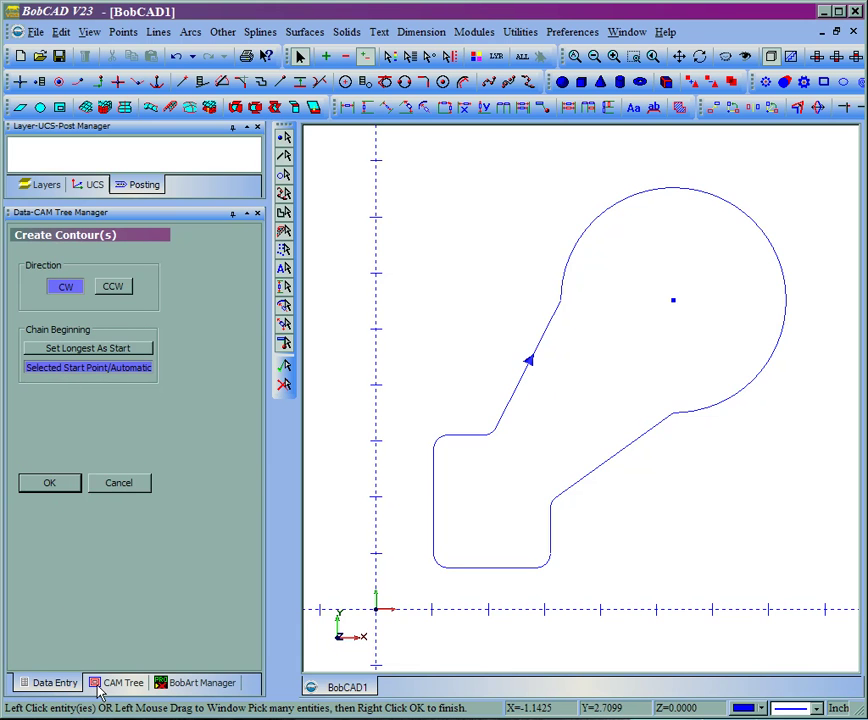
{"action": "left_click", "coordinate": [122, 683]}
{"action": "left_click", "coordinate": [110, 244]}
- Add a Mill 2 Axis Profiling feature using the keyhole contour as its geometry
{"action": "right_click", "coordinate": [80, 244]}
{"action": "mouse_move", "coordinate": [136, 276]}
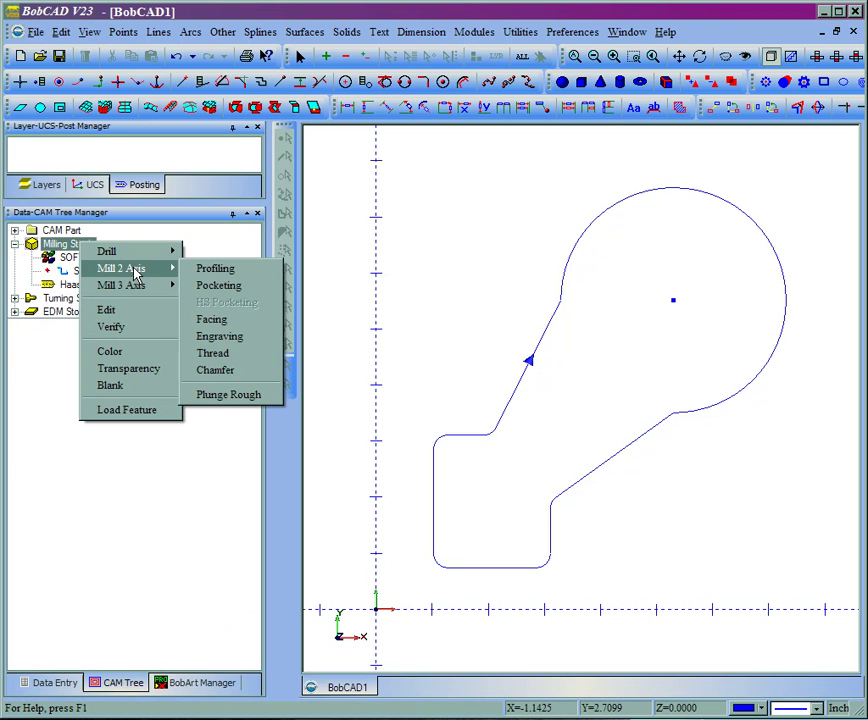
{"action": "left_click", "coordinate": [208, 269]}
{"action": "right_click", "coordinate": [112, 318]}
{"action": "left_click", "coordinate": [140, 321]}
{"action": "left_click", "coordinate": [530, 362]}
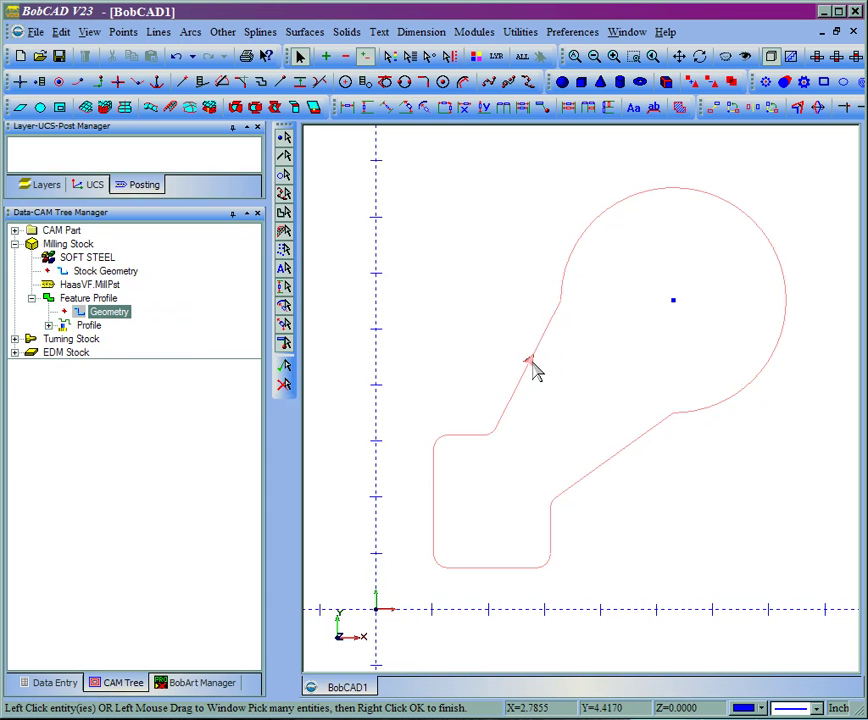
{"action": "right_click", "coordinate": [467, 275]}
{"action": "left_click", "coordinate": [476, 277]}
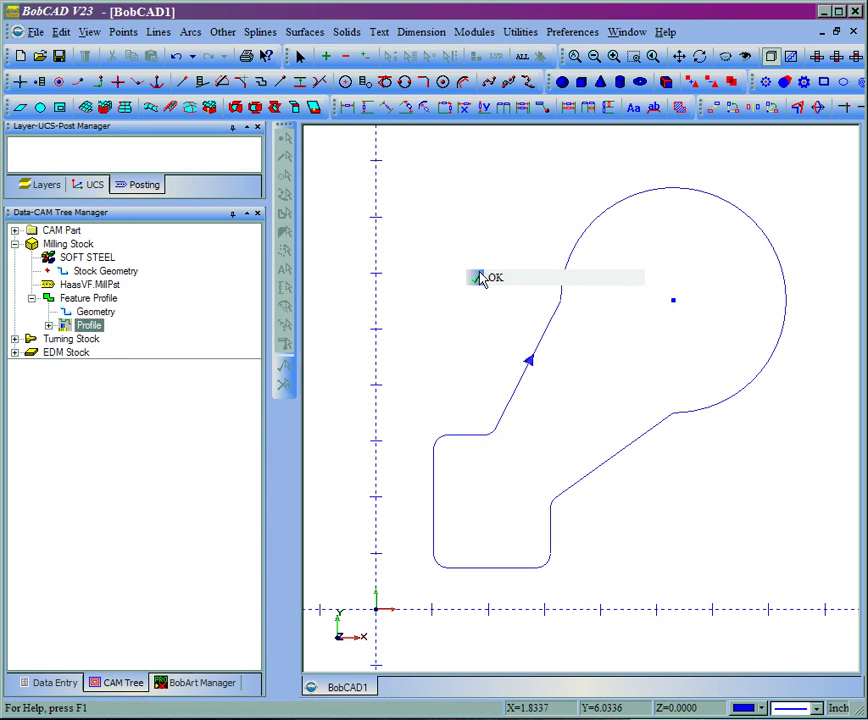
- Set the profile's lead-in and lead-out both to Right Angle and apply
{"action": "right_click", "coordinate": [95, 330]}
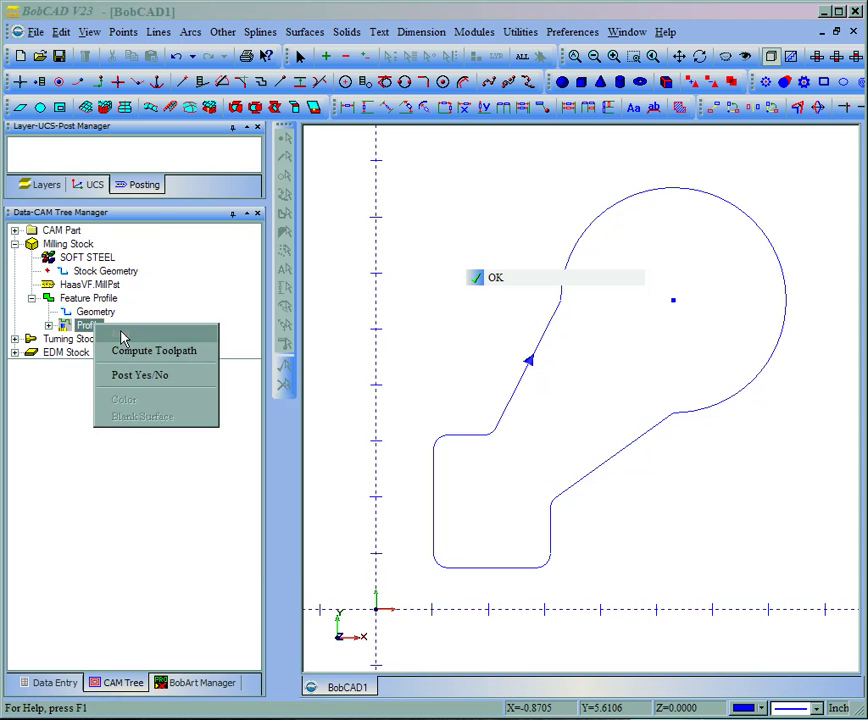
{"action": "left_click", "coordinate": [160, 332]}
{"action": "left_click", "coordinate": [104, 221]}
{"action": "left_click", "coordinate": [300, 258]}
{"action": "left_click", "coordinate": [300, 416]}
{"action": "left_click", "coordinate": [641, 554]}
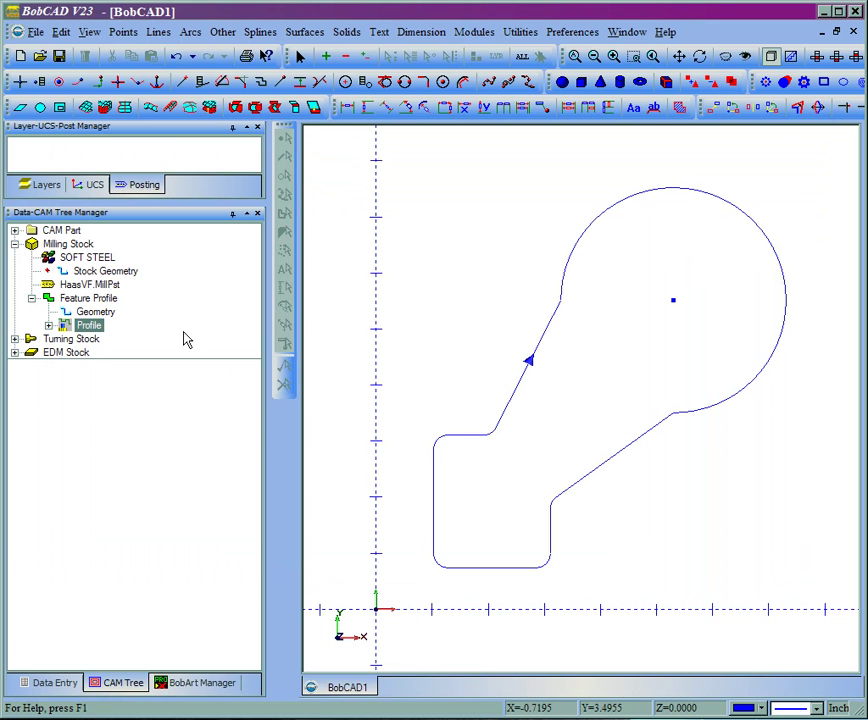
{"action": "right_click", "coordinate": [101, 326]}
- Compute the profile toolpath, undo the contour's arrow, and bring up the Utilities menu
{"action": "left_click", "coordinate": [132, 352]}
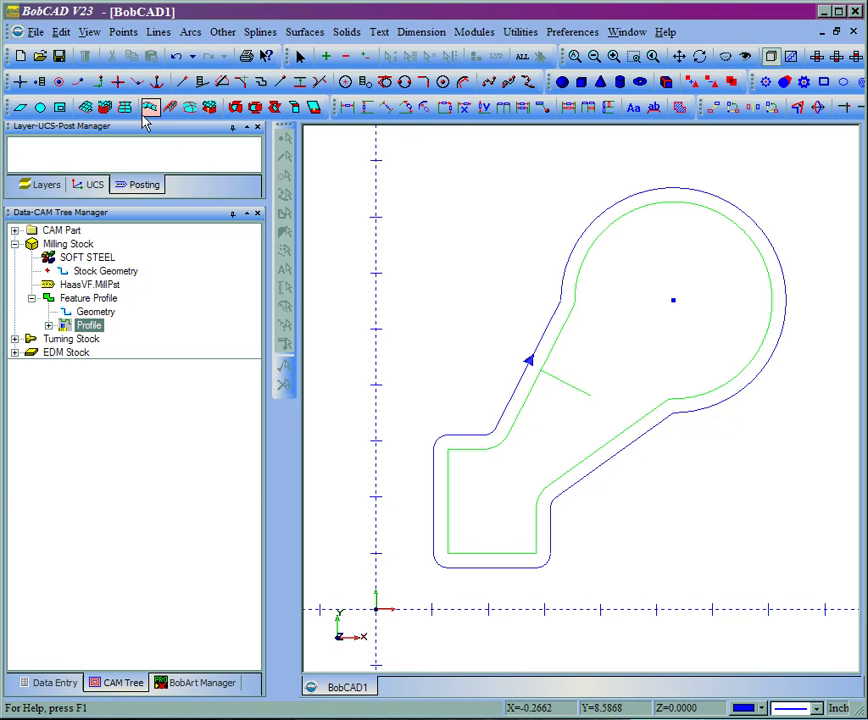
{"action": "left_click", "coordinate": [178, 56]}
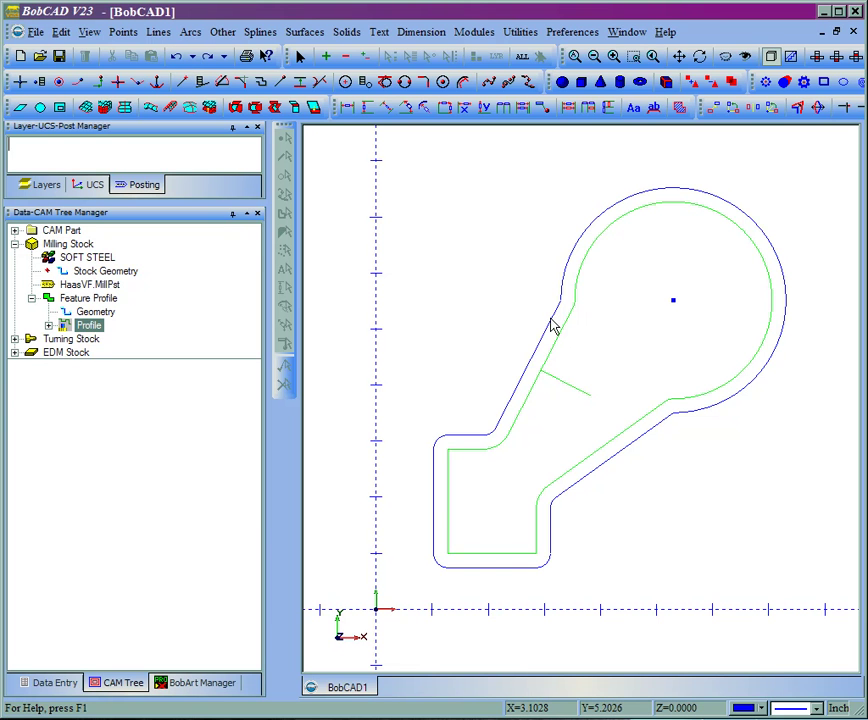
{"action": "left_click", "coordinate": [520, 32]}
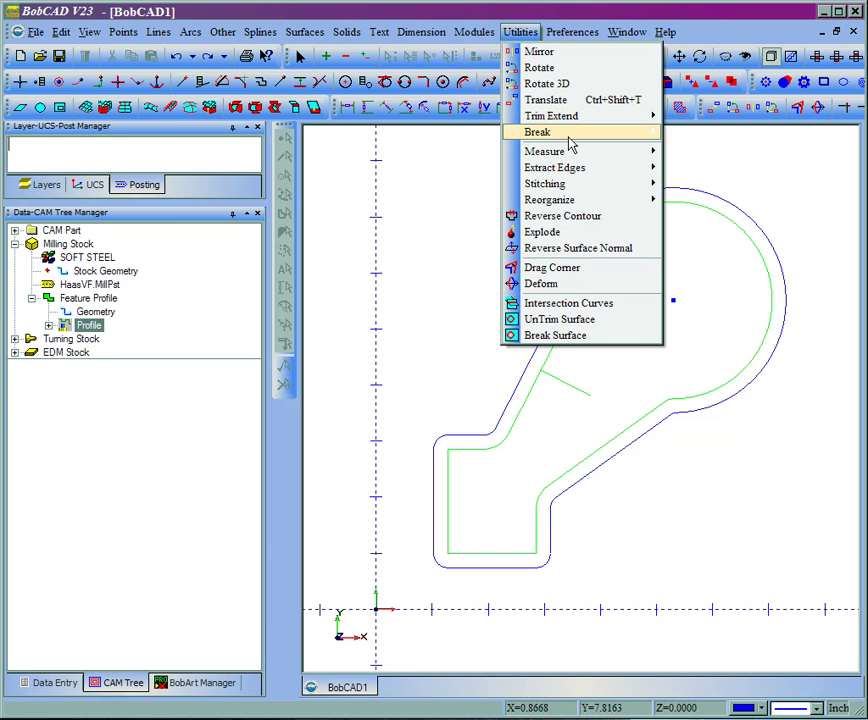
- Break the large keyhole arc at a point on its upper-left side
{"action": "mouse_move", "coordinate": [570, 138]}
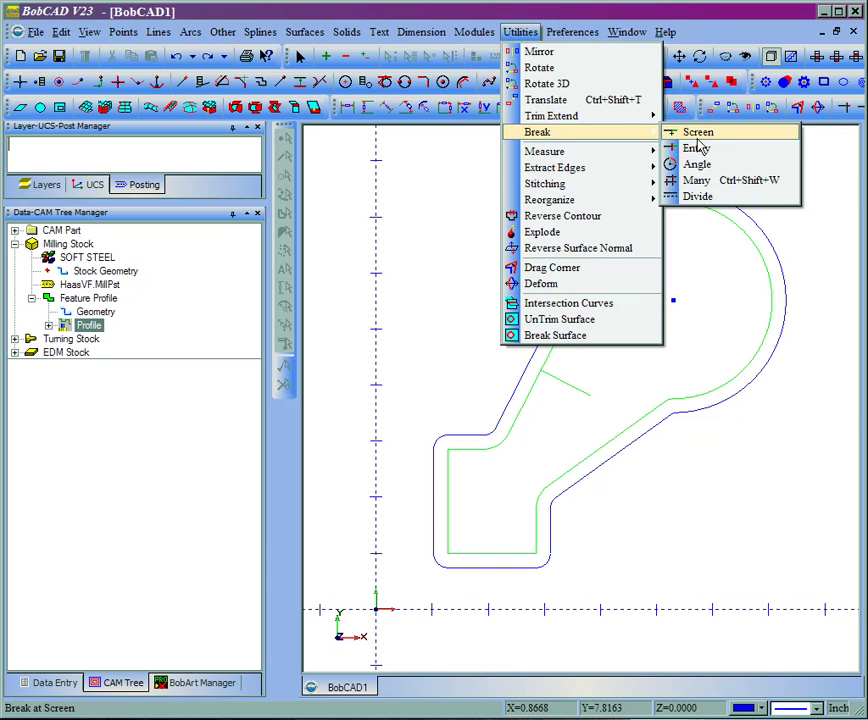
{"action": "left_click", "coordinate": [697, 138]}
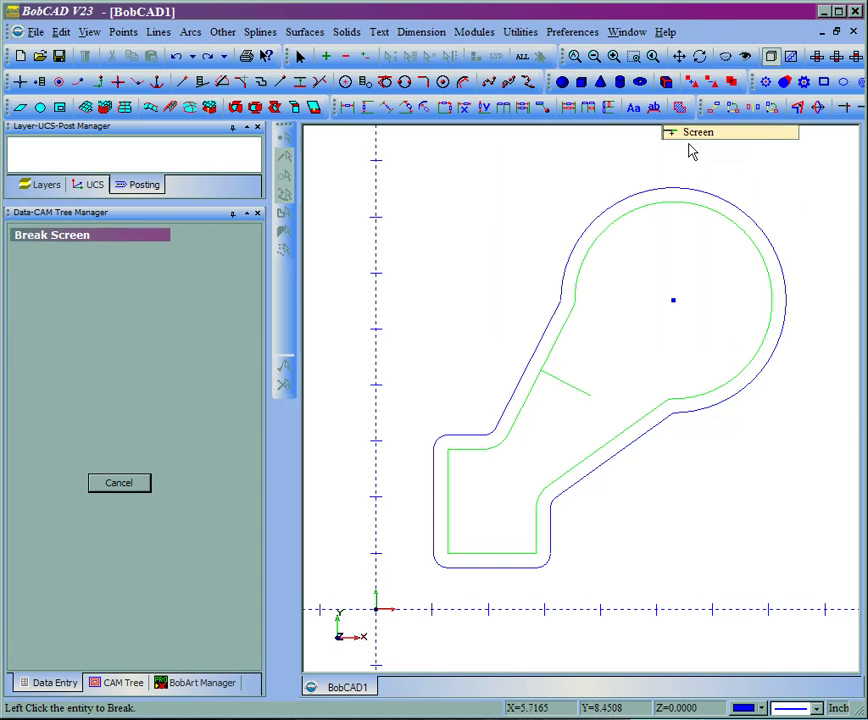
{"action": "left_click", "coordinate": [597, 229]}
{"action": "left_click", "coordinate": [596, 229]}
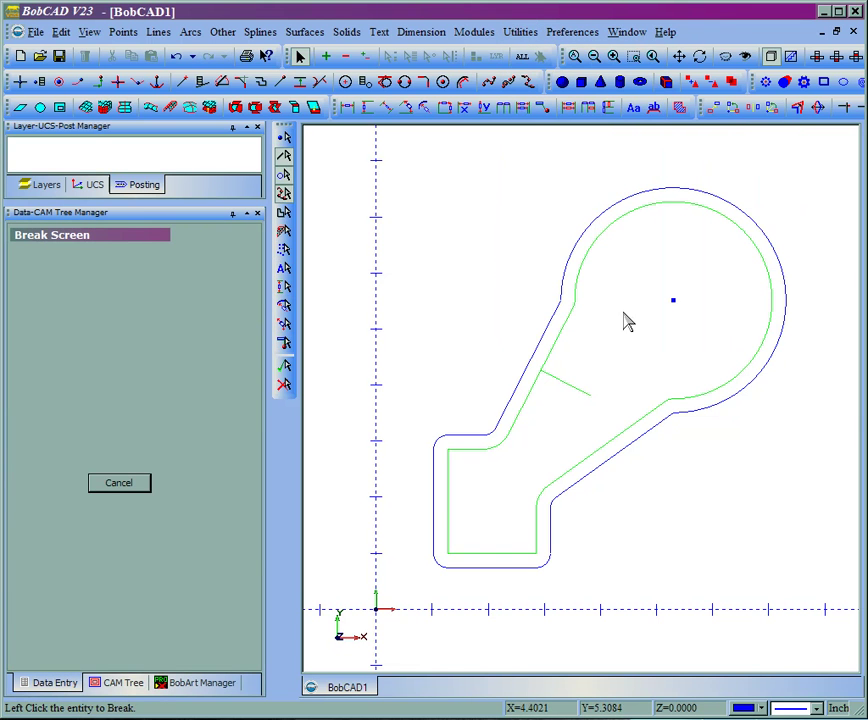
{"action": "left_click", "coordinate": [222, 32]}
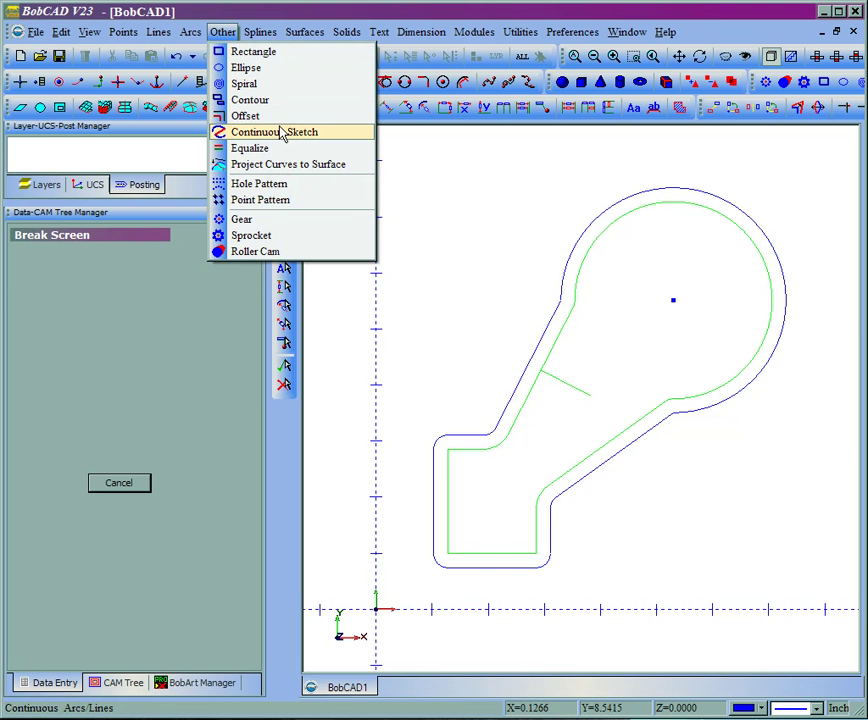
- Create a new contour chained from the broken arc's upper-left break point
{"action": "left_click", "coordinate": [250, 100]}
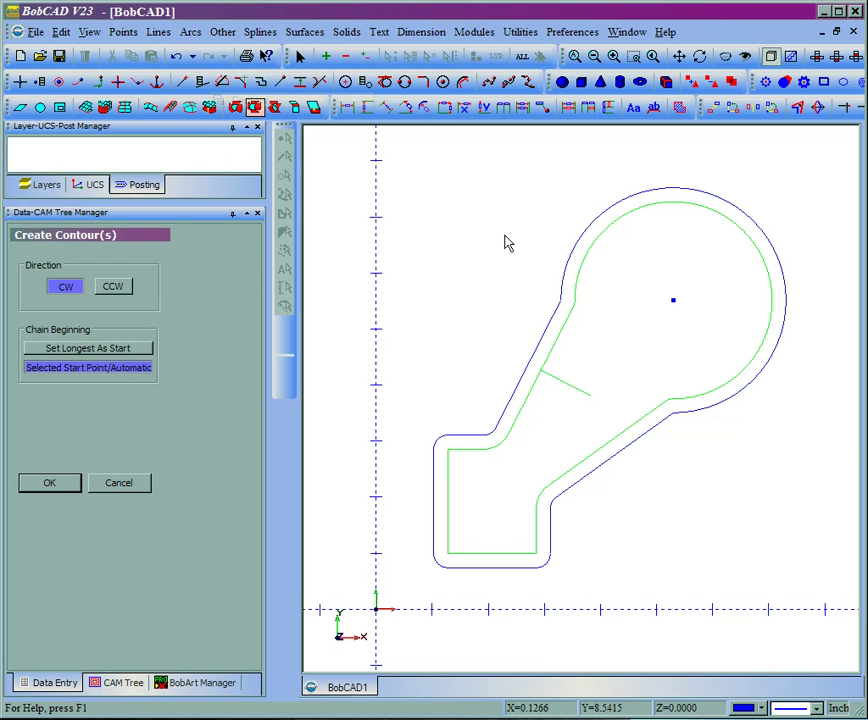
{"action": "left_click", "coordinate": [597, 231]}
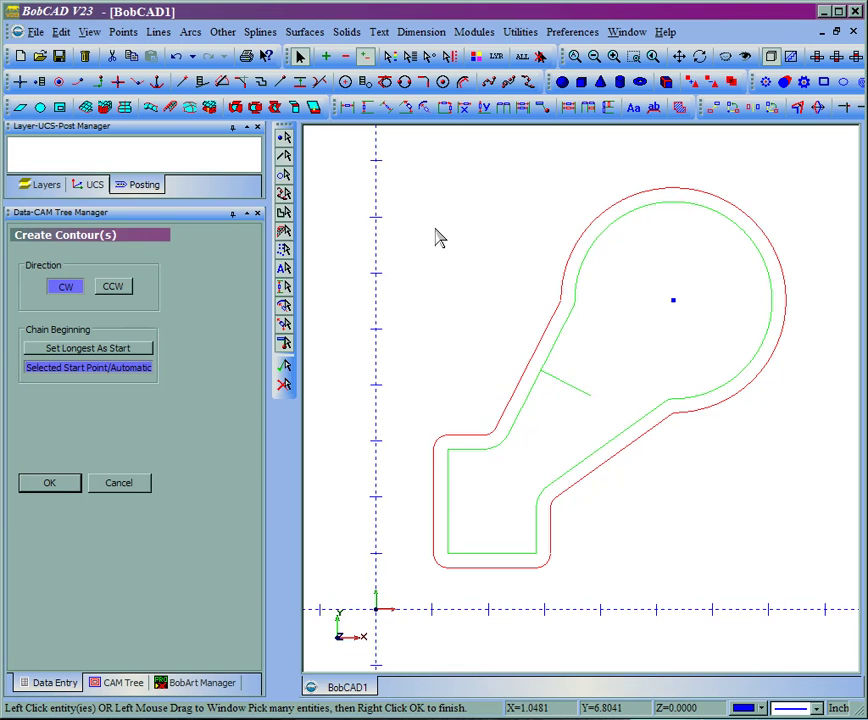
{"action": "right_click", "coordinate": [438, 234]}
{"action": "left_click", "coordinate": [466, 240]}
- Reassign the new contour as the profile geometry and recompute the profile toolpath
{"action": "left_click", "coordinate": [118, 683]}
{"action": "left_click", "coordinate": [97, 313]}
{"action": "right_click", "coordinate": [112, 320]}
{"action": "left_click", "coordinate": [125, 324]}
{"action": "left_click", "coordinate": [586, 235]}
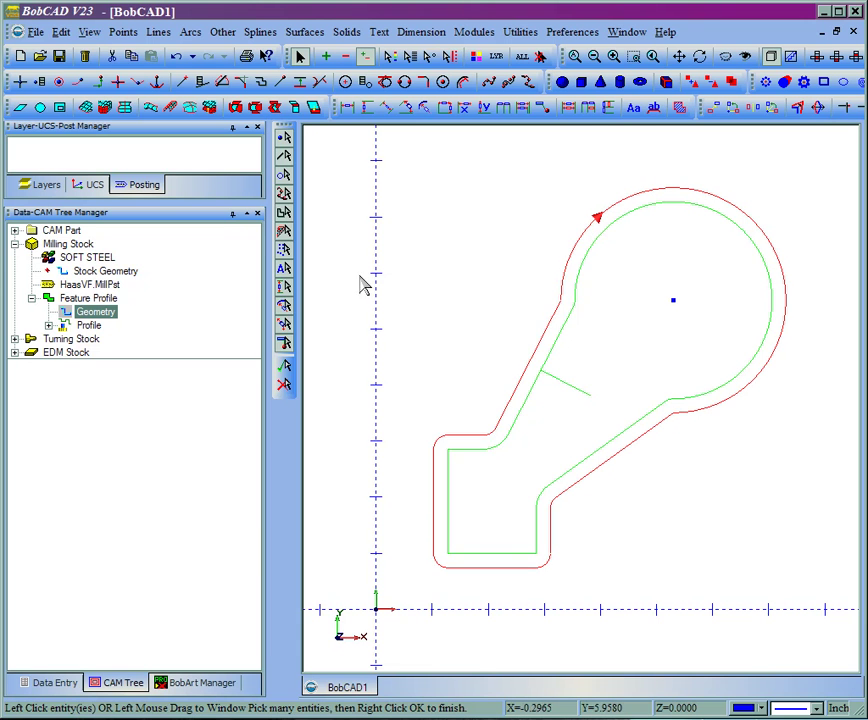
{"action": "right_click", "coordinate": [403, 251]}
{"action": "left_click", "coordinate": [432, 259]}
{"action": "right_click", "coordinate": [86, 325]}
{"action": "left_click", "coordinate": [92, 351]}
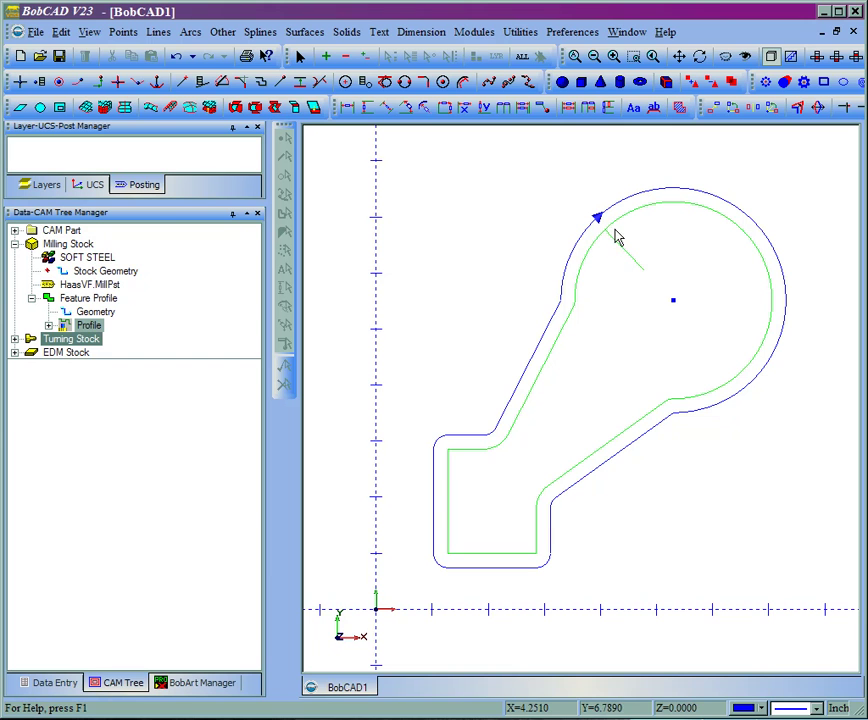